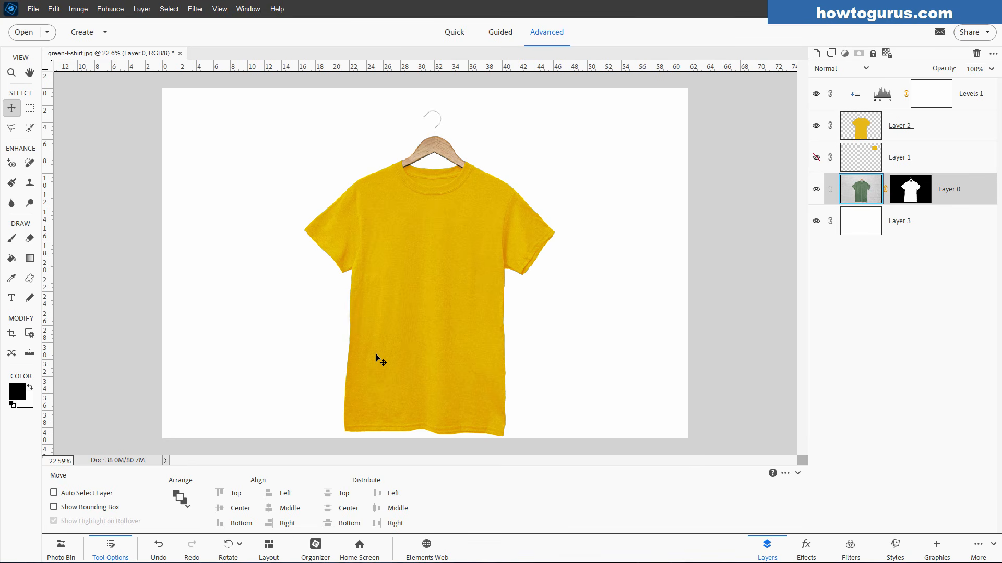
Delete the Levels 1, Layer 2 and Layer 1 layers together.
{"action": "left_click", "coordinate": [968, 100]}
{"action": "left_click", "coordinate": [945, 167], "text": "shift"}
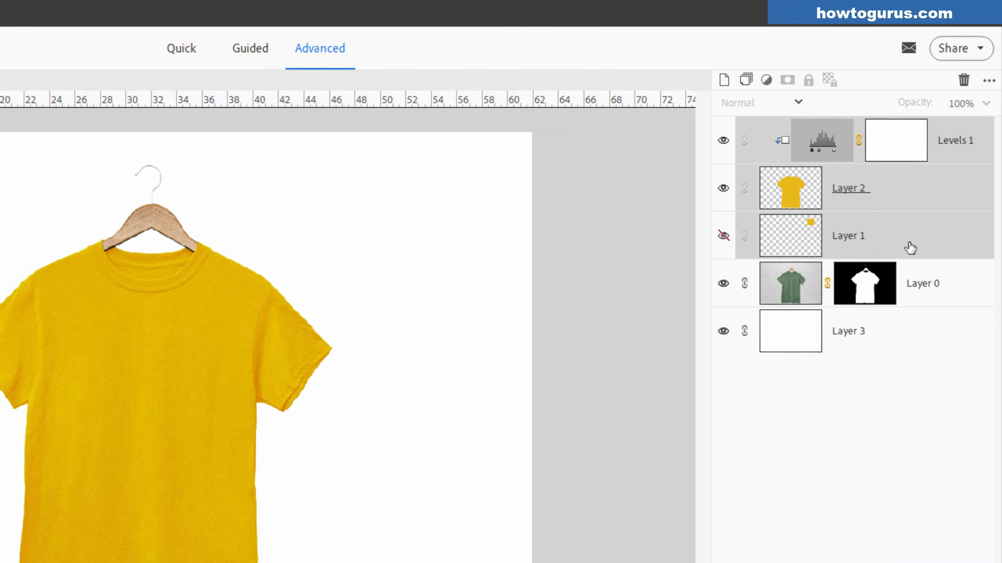
{"action": "key", "text": "Delete"}
{"action": "left_click", "coordinate": [218, 305]}
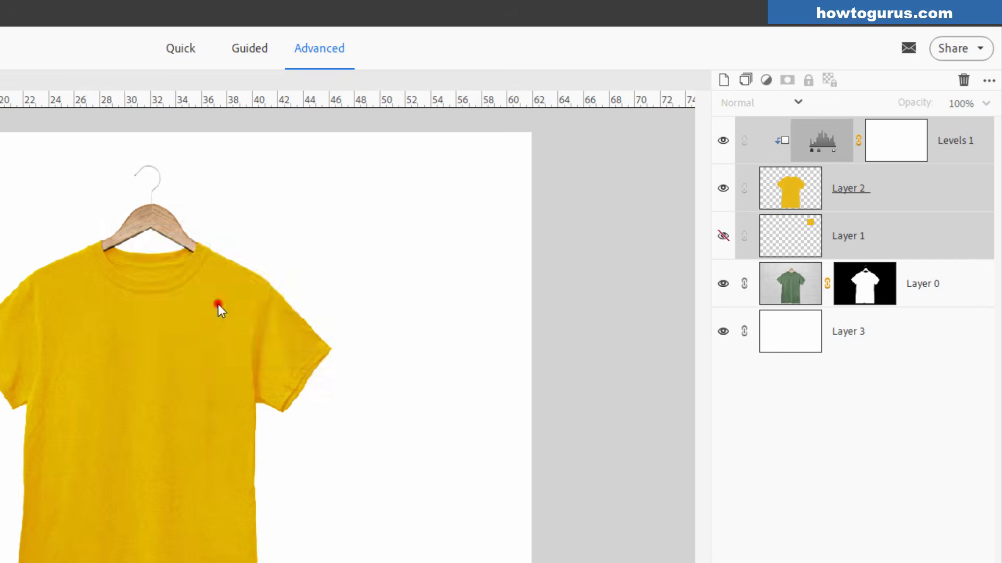
Delete Layer 3 and remove the layer mask from Layer 0.
{"action": "left_click", "coordinate": [896, 194]}
{"action": "left_click", "coordinate": [963, 80]}
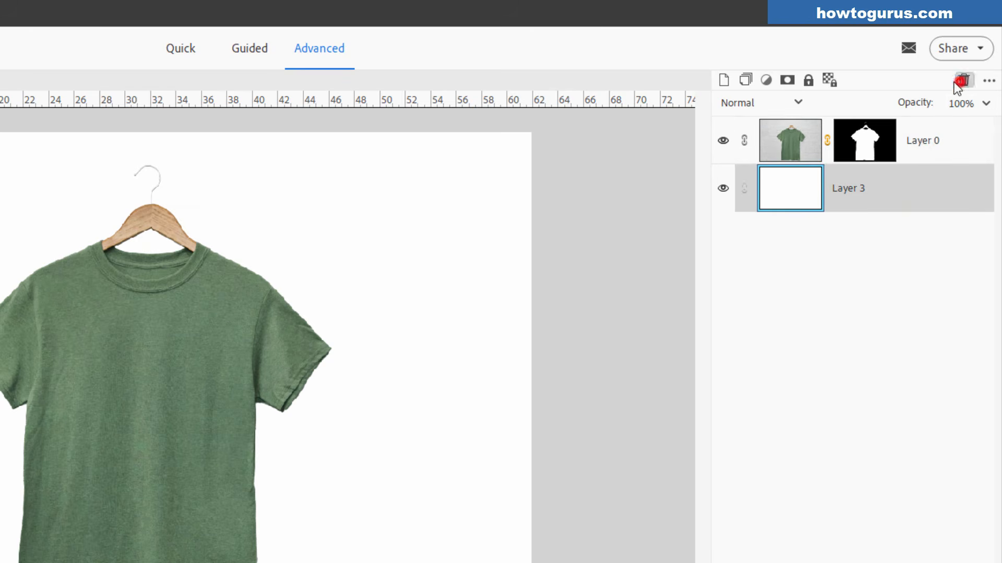
{"action": "left_click", "coordinate": [218, 300]}
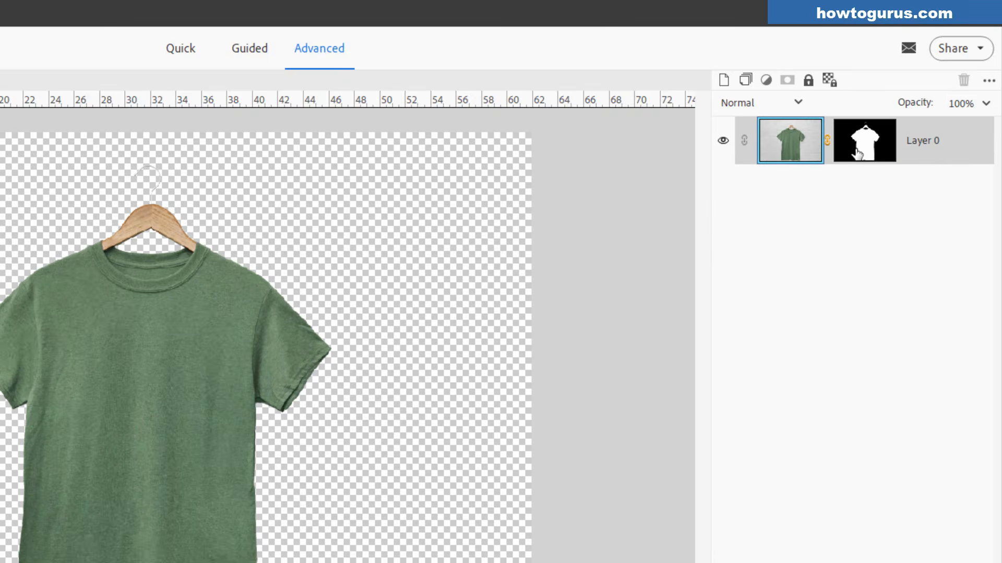
{"action": "right_click", "coordinate": [851, 149]}
{"action": "left_click", "coordinate": [884, 190]}
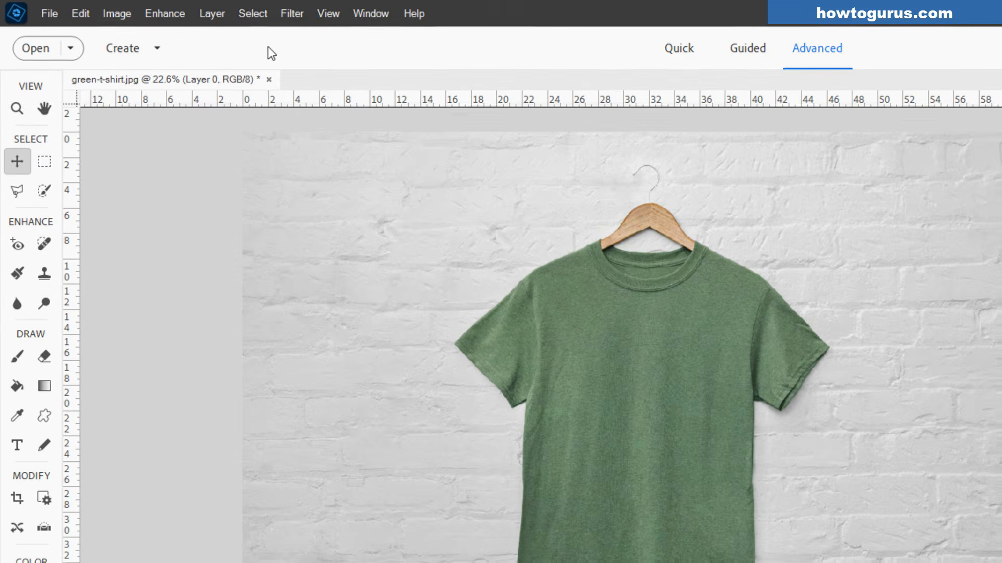
Select the photo's subject automatically with the Subject selection command.
{"action": "left_click", "coordinate": [168, 10]}
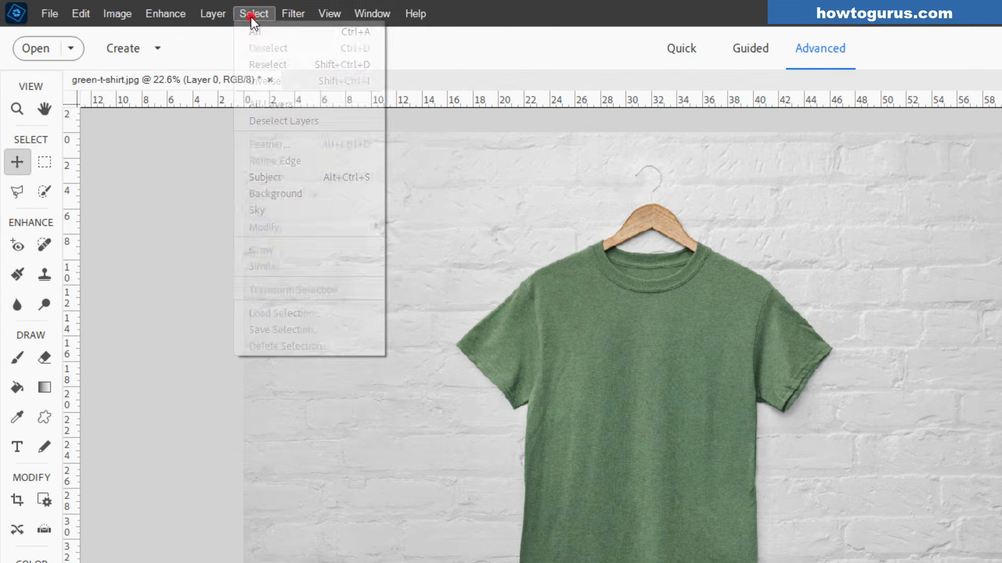
{"action": "left_click", "coordinate": [278, 174]}
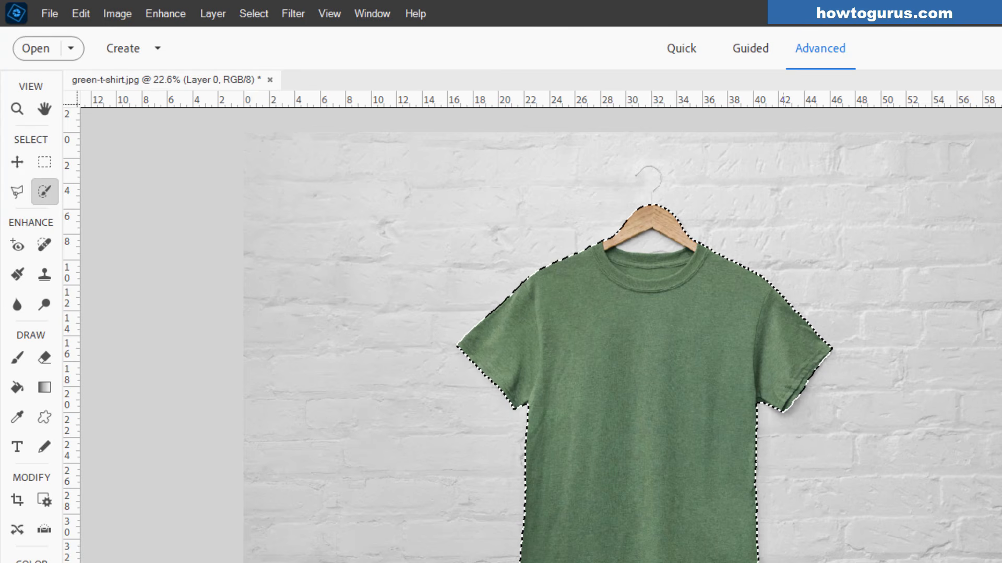
Subtract the wooden hanger and the wall gap above the collar from the selection with the Polygonal Lasso, tracing the shirt's neckline.
{"action": "scroll", "coordinate": [641, 271], "scroll_direction": "up", "scroll_amount": 5}
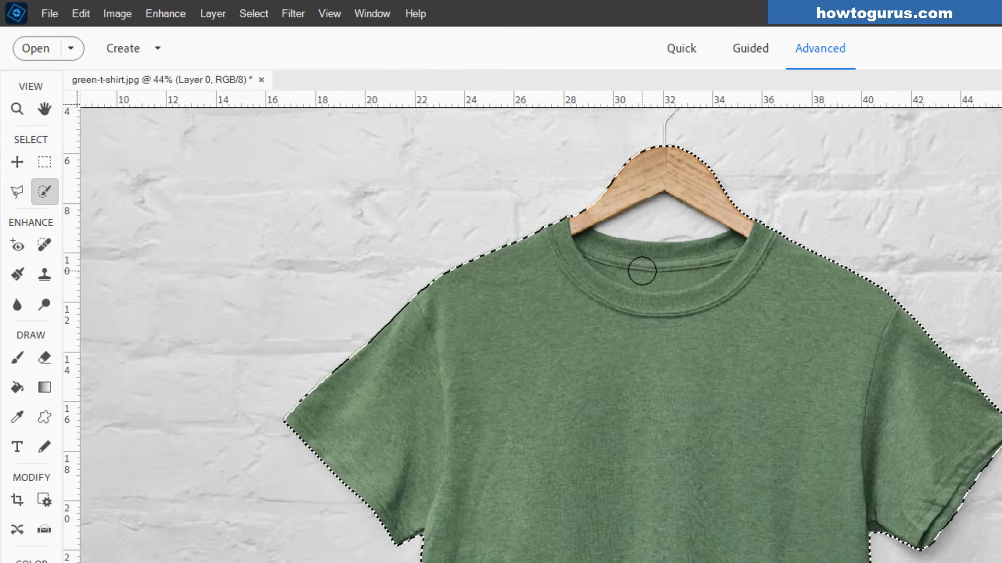
{"action": "scroll", "coordinate": [642, 270], "scroll_direction": "up", "scroll_amount": 4}
{"action": "mouse_move", "coordinate": [645, 264]}
{"action": "left_mouse_down"}
{"action": "mouse_move", "coordinate": [577, 415]}
{"action": "mouse_move", "coordinate": [570, 460]}
{"action": "mouse_move", "coordinate": [585, 448]}
{"action": "left_mouse_up"}
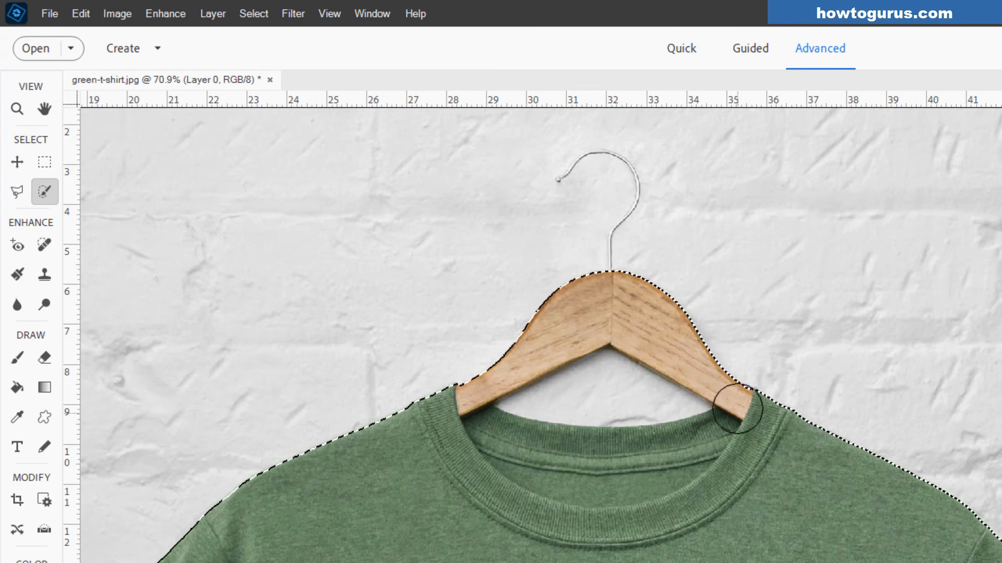
{"action": "left_click", "coordinate": [17, 191]}
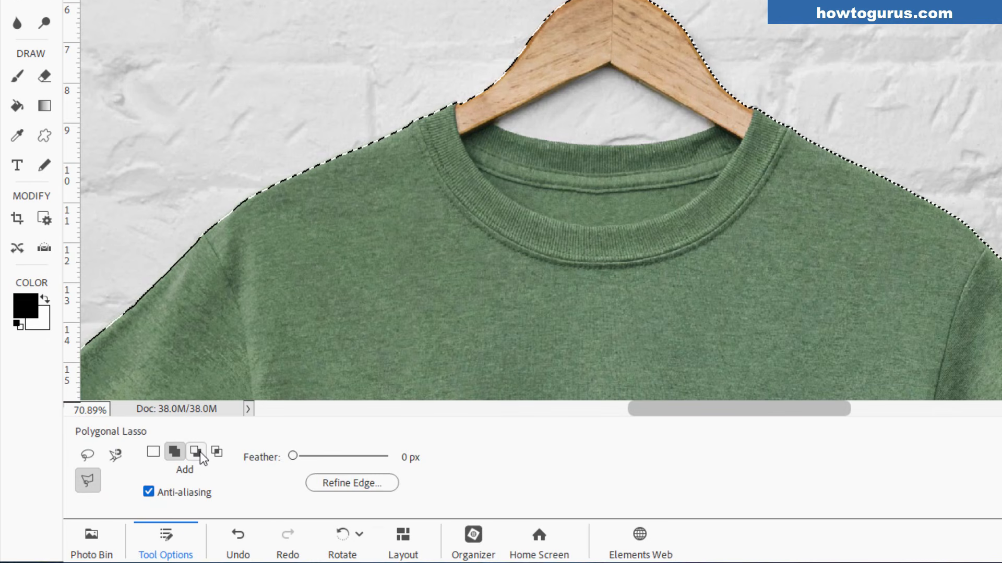
{"action": "left_click", "coordinate": [200, 452]}
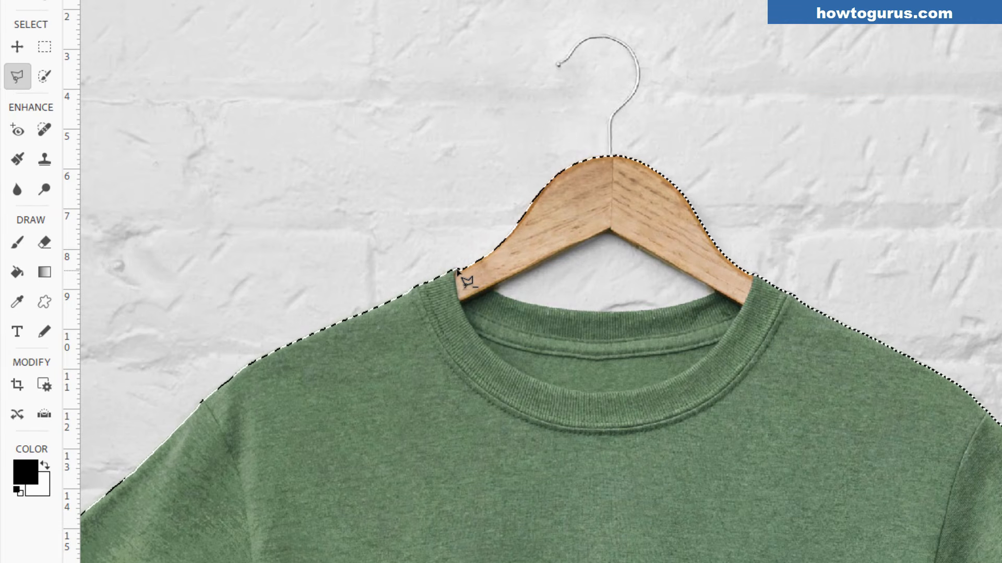
{"action": "left_click", "coordinate": [458, 270]}
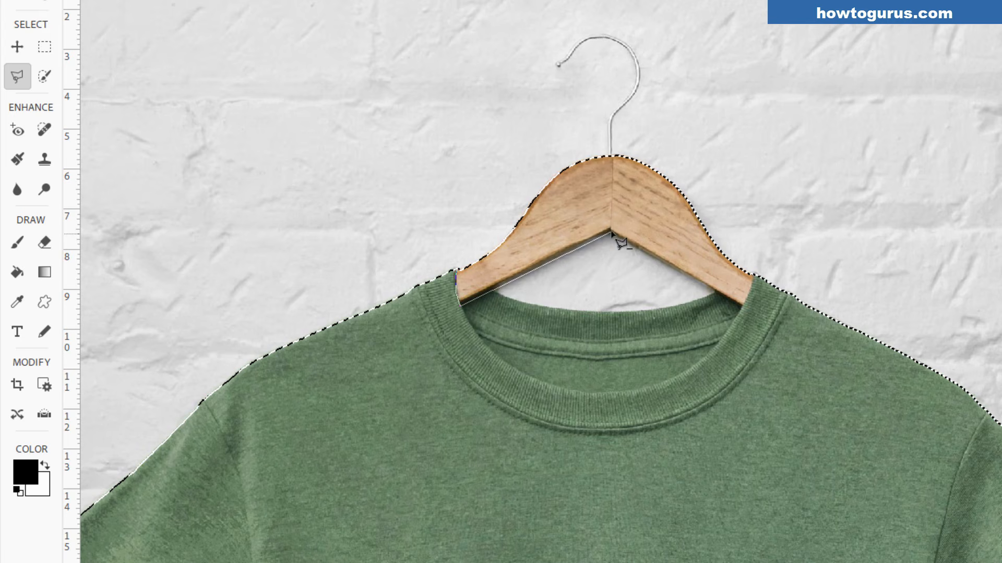
{"action": "left_click", "coordinate": [493, 290]}
{"action": "left_click", "coordinate": [527, 304]}
{"action": "left_click", "coordinate": [541, 307]}
{"action": "left_click", "coordinate": [552, 308]}
{"action": "left_click", "coordinate": [570, 308]}
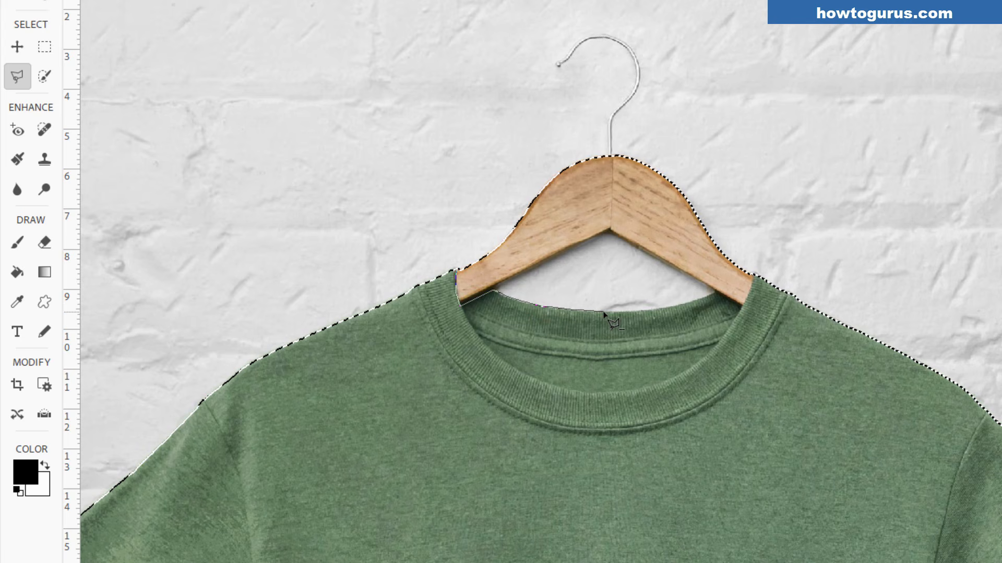
{"action": "left_click", "coordinate": [645, 310]}
{"action": "left_click", "coordinate": [666, 309]}
{"action": "left_click", "coordinate": [682, 307]}
{"action": "left_click", "coordinate": [713, 295]}
{"action": "left_click", "coordinate": [753, 277]}
{"action": "left_click", "coordinate": [718, 173]}
{"action": "left_click", "coordinate": [603, 107]}
{"action": "left_click", "coordinate": [483, 153]}
{"action": "left_click", "coordinate": [470, 206]}
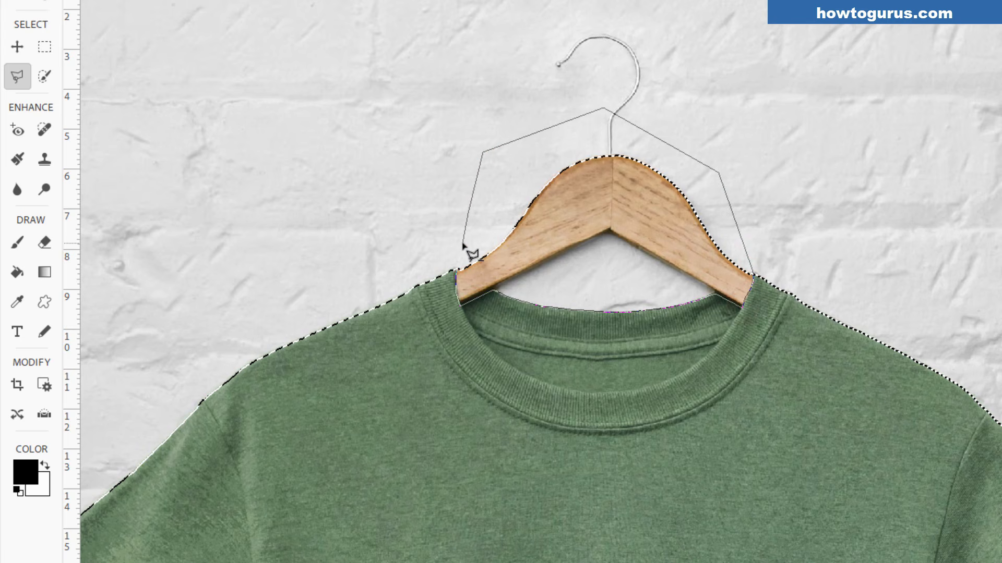
{"action": "double_click", "coordinate": [458, 245]}
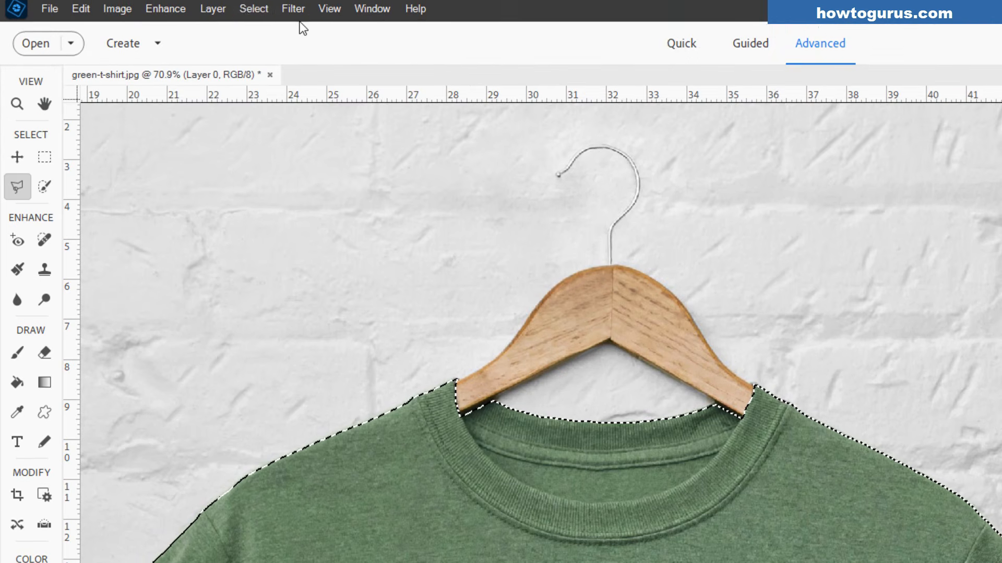
Save the current shirt selection under the name "t-shirt".
{"action": "left_click", "coordinate": [243, 5]}
{"action": "left_click", "coordinate": [312, 325]}
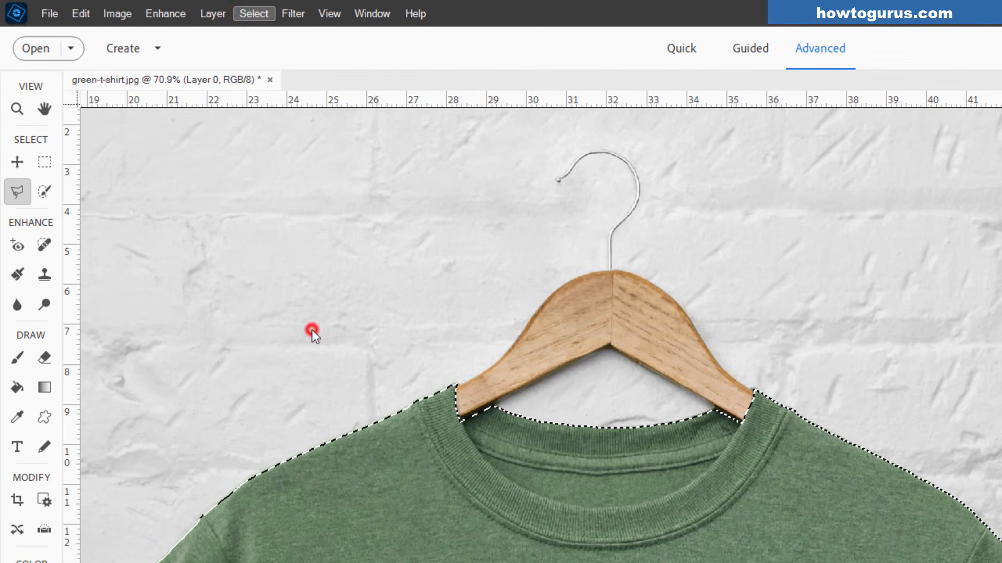
{"action": "type", "text": "t-shirt"}
{"action": "left_click", "coordinate": [870, 233]}
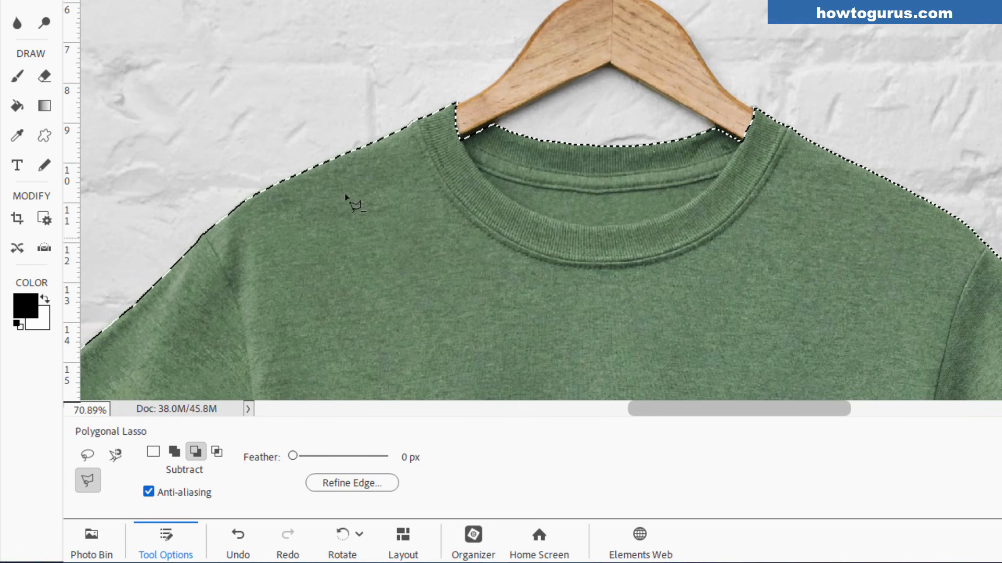
Add the wooden hanger to the shirt selection with the Polygonal Lasso, tracing its upper edge and closing the outline through the shirt's collar.
{"action": "left_click", "coordinate": [175, 452]}
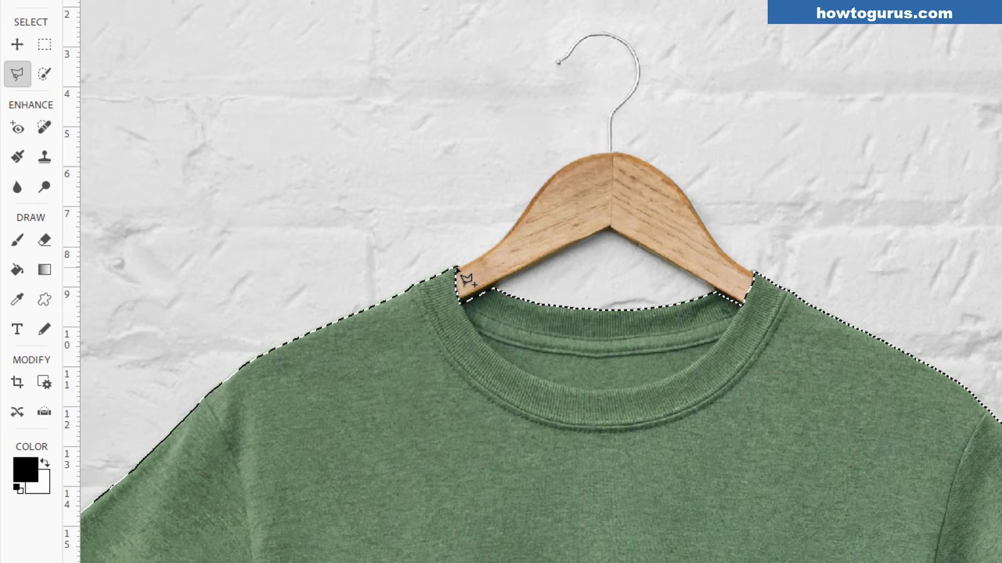
{"action": "left_click", "coordinate": [456, 268]}
{"action": "left_click", "coordinate": [481, 257]}
{"action": "left_click", "coordinate": [497, 243]}
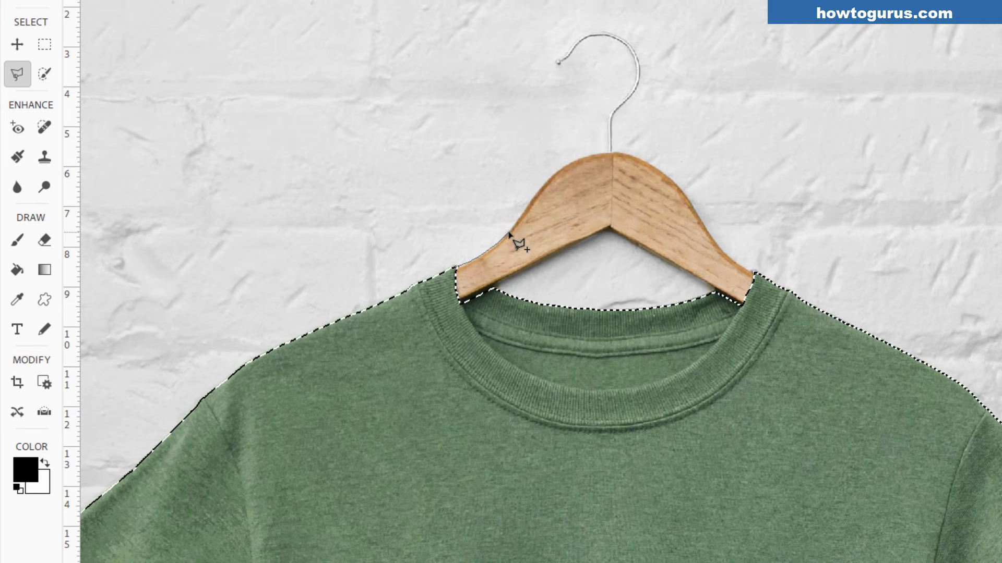
{"action": "left_click", "coordinate": [521, 216]}
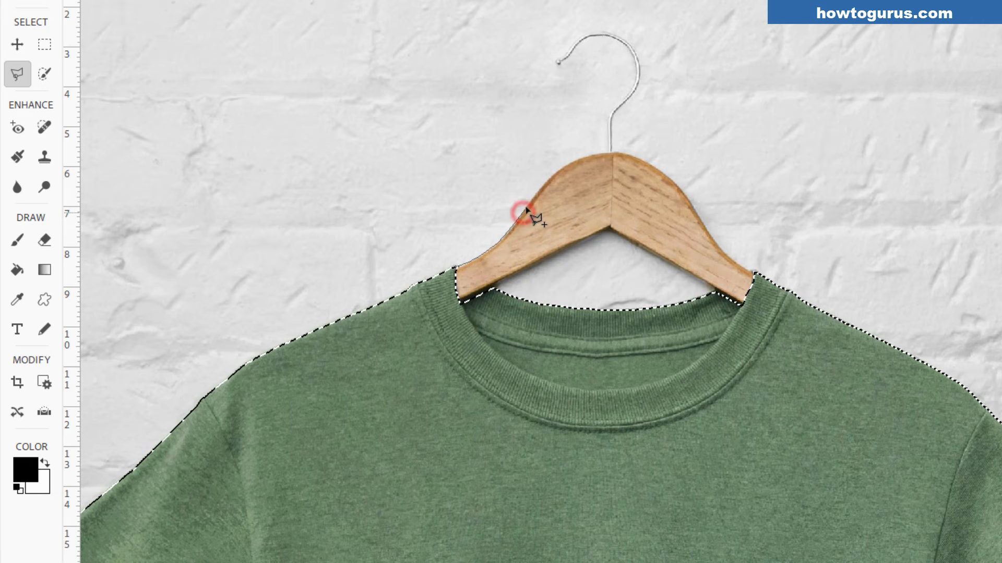
{"action": "left_click", "coordinate": [543, 183]}
{"action": "left_click", "coordinate": [563, 166]}
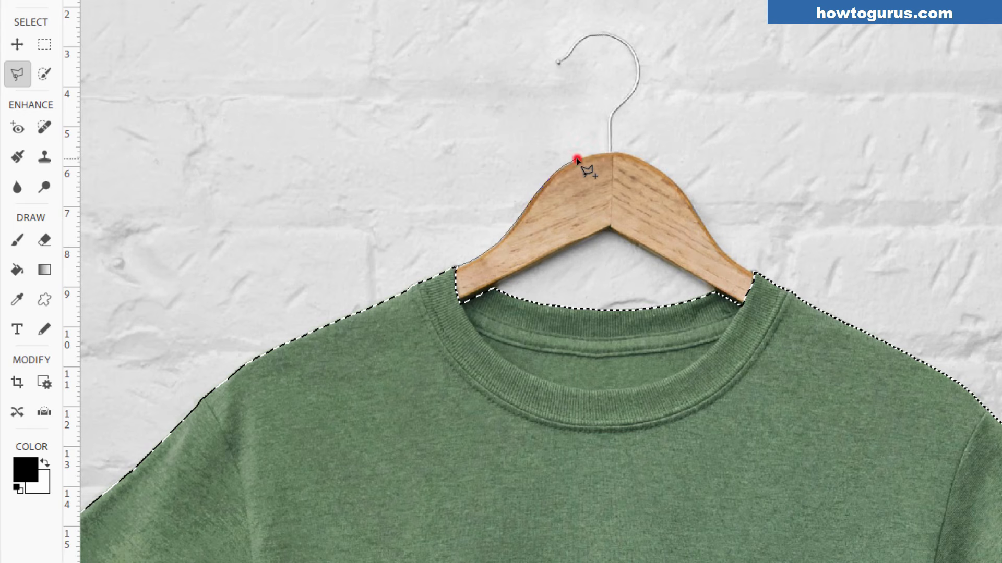
{"action": "key", "text": "ctrl+plus"}
{"action": "key", "text": "ctrl+plus"}
{"action": "left_click_drag", "start_coordinate": [578, 85], "coordinate": [587, 167]}
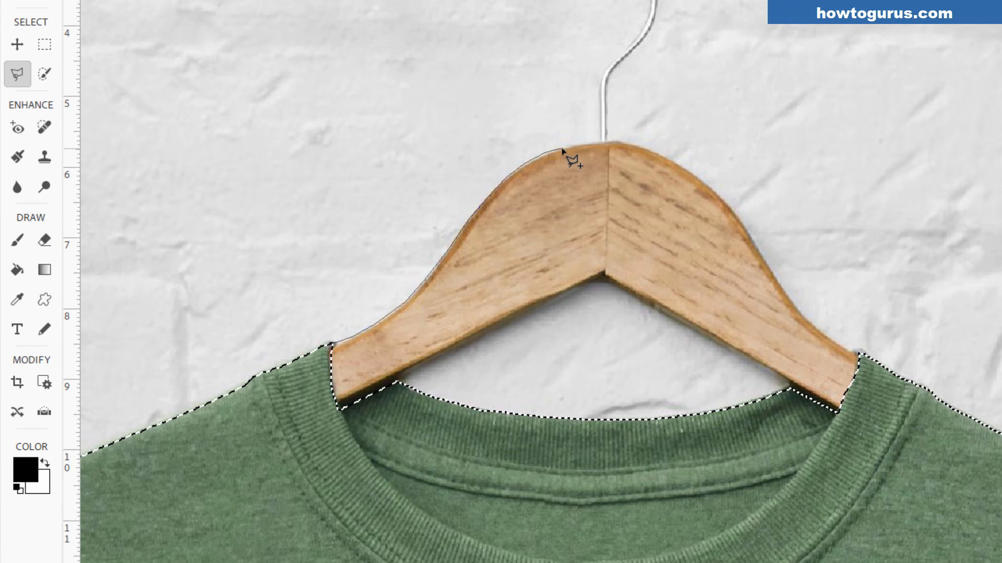
{"action": "left_click", "coordinate": [583, 144]}
{"action": "left_click", "coordinate": [604, 142]}
{"action": "left_click", "coordinate": [656, 153]}
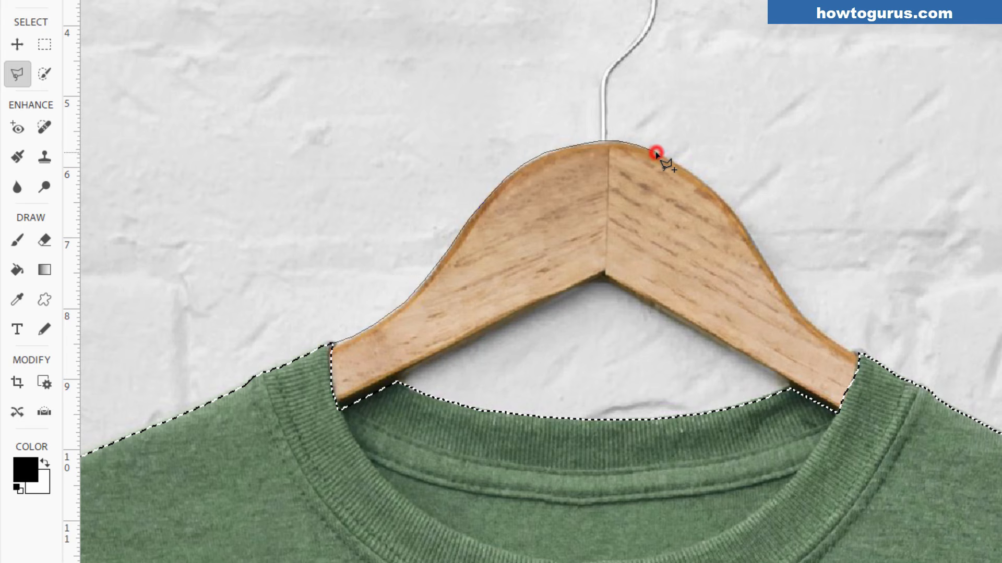
{"action": "left_click", "coordinate": [675, 163]}
{"action": "left_click", "coordinate": [694, 171]}
{"action": "left_click", "coordinate": [710, 187]}
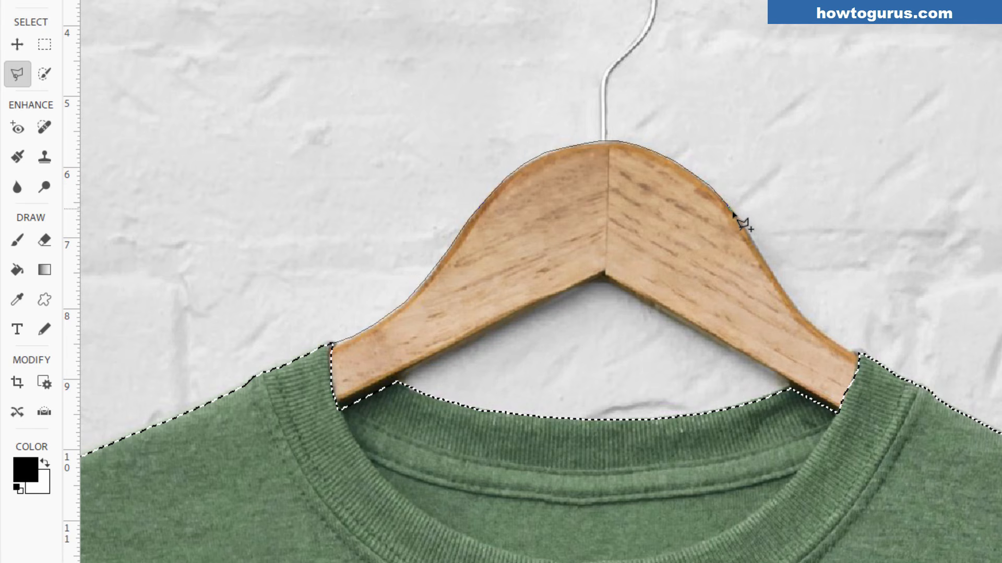
{"action": "left_click", "coordinate": [751, 241]}
{"action": "left_click", "coordinate": [763, 260]}
{"action": "left_click", "coordinate": [776, 277]}
{"action": "left_click", "coordinate": [784, 292]}
{"action": "left_click", "coordinate": [795, 307]}
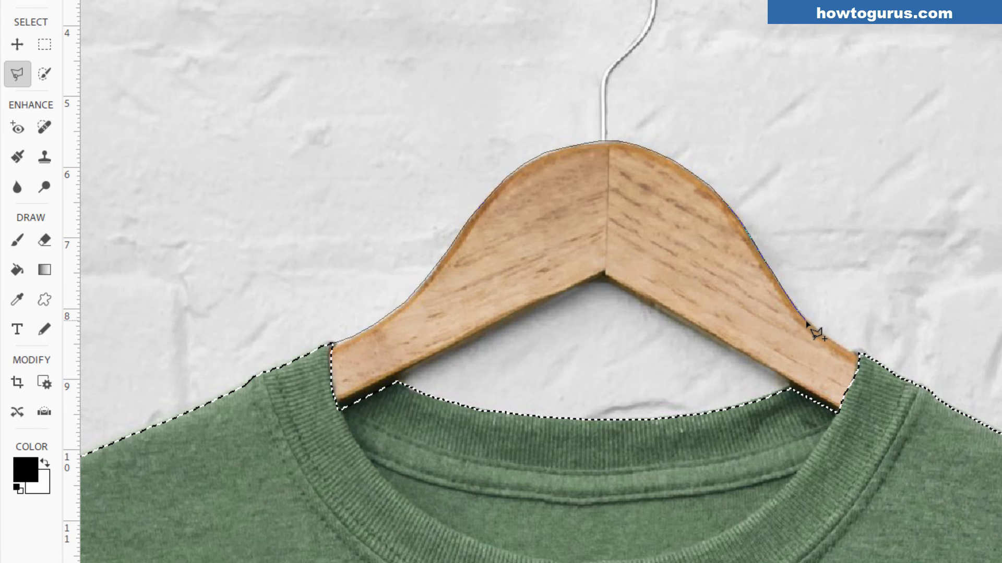
{"action": "left_click", "coordinate": [825, 340]}
{"action": "left_click", "coordinate": [844, 350]}
{"action": "left_click", "coordinate": [859, 349]}
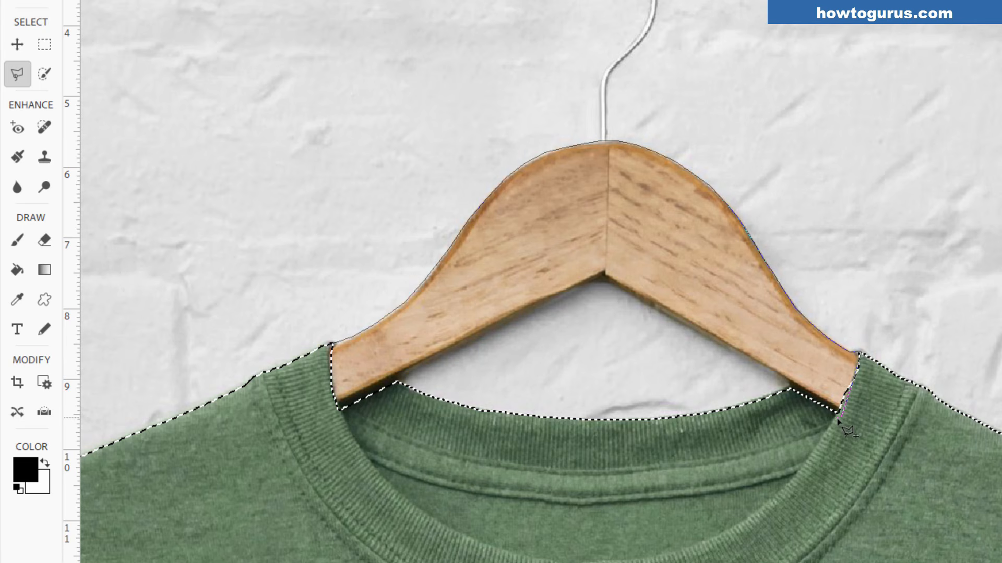
{"action": "left_click", "coordinate": [638, 485]}
{"action": "left_click", "coordinate": [309, 441]}
{"action": "left_click", "coordinate": [327, 367]}
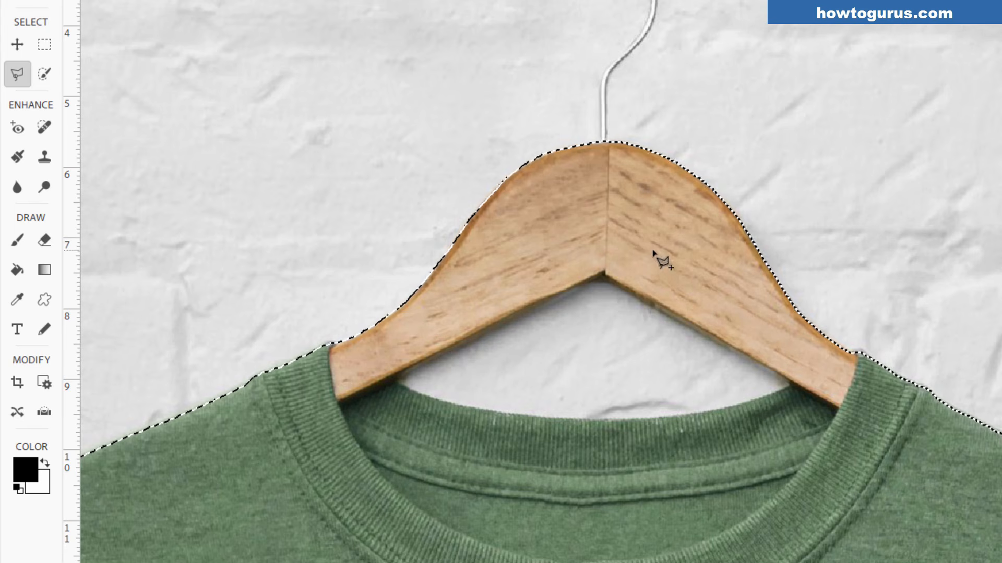
Add the metal hook to the hanger selection with the Polygonal Lasso, tracing its inner edge to the tip and back along its outer edge.
{"action": "left_click_drag", "start_coordinate": [642, 104], "coordinate": [611, 290]}
{"action": "left_click", "coordinate": [571, 329]}
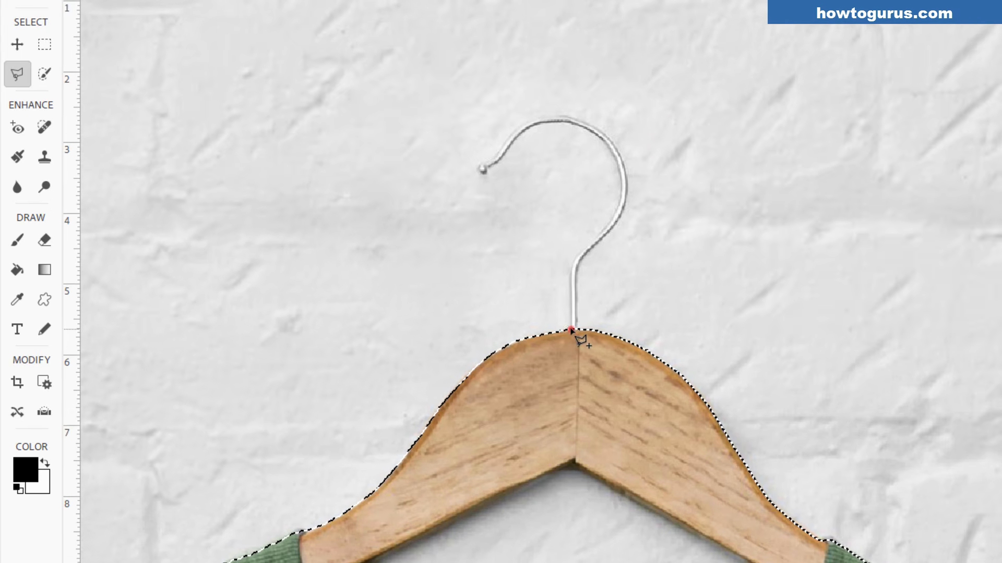
{"action": "left_click", "coordinate": [573, 262]}
{"action": "left_click", "coordinate": [578, 254]}
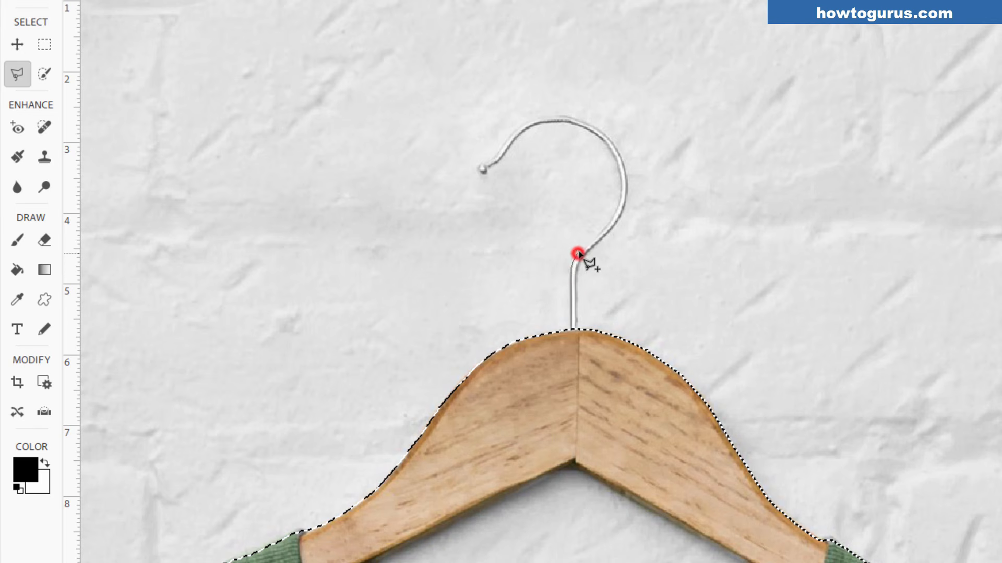
{"action": "left_click", "coordinate": [587, 246]}
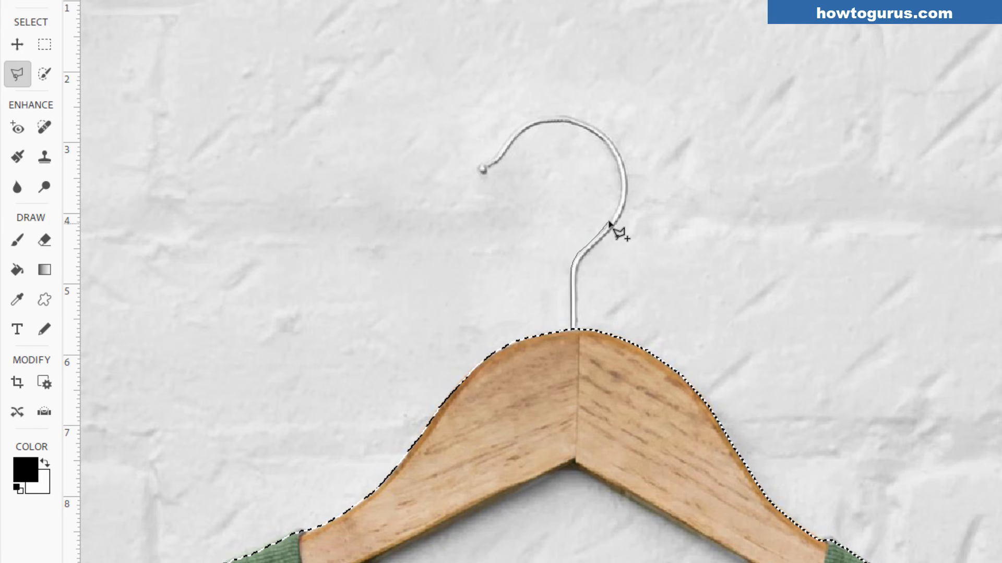
{"action": "left_click", "coordinate": [614, 155]}
{"action": "left_click", "coordinate": [605, 145]}
{"action": "left_click", "coordinate": [590, 134]}
{"action": "left_click", "coordinate": [577, 130]}
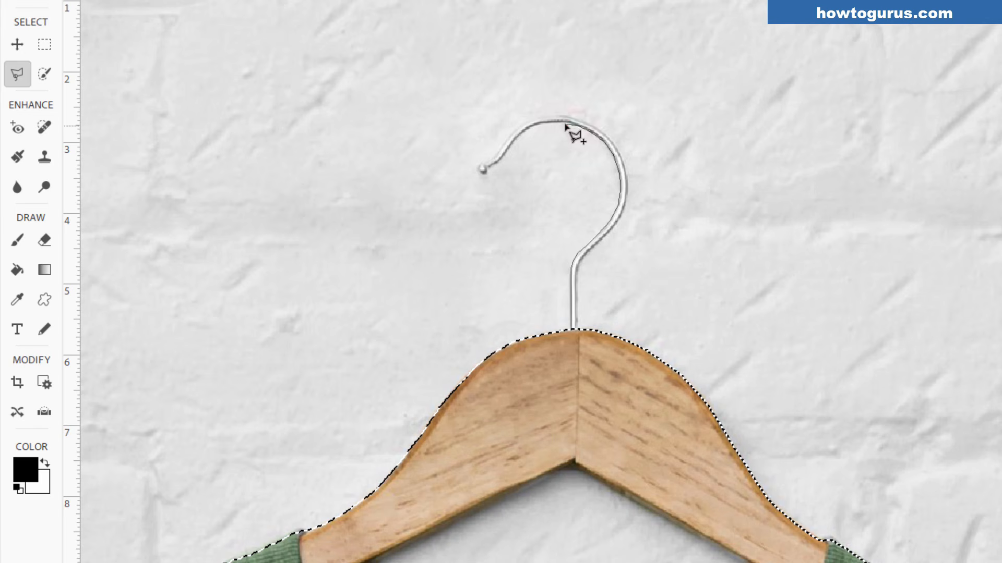
{"action": "left_click", "coordinate": [563, 124]}
{"action": "left_click", "coordinate": [549, 124]}
{"action": "left_click", "coordinate": [538, 125]}
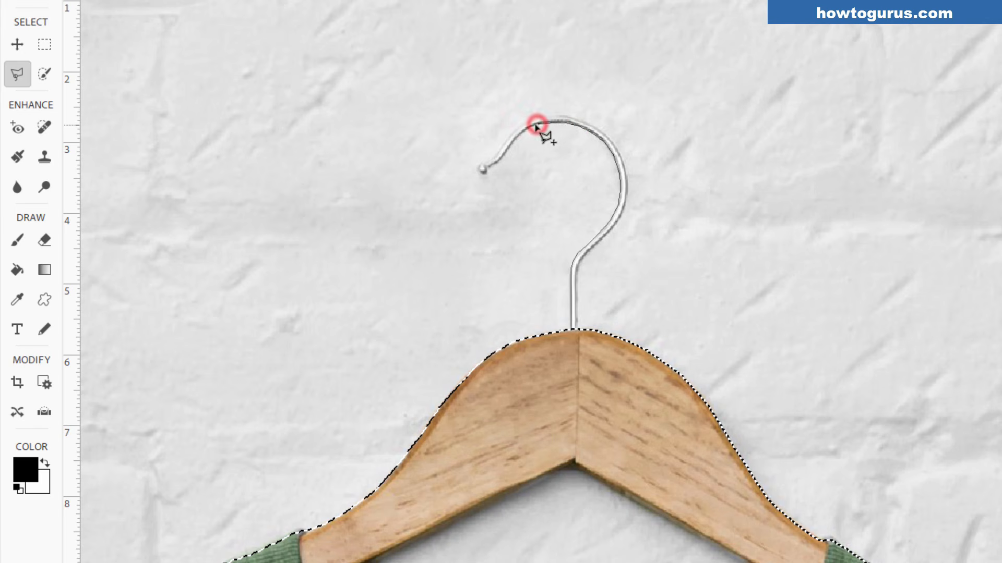
{"action": "left_click", "coordinate": [527, 132]}
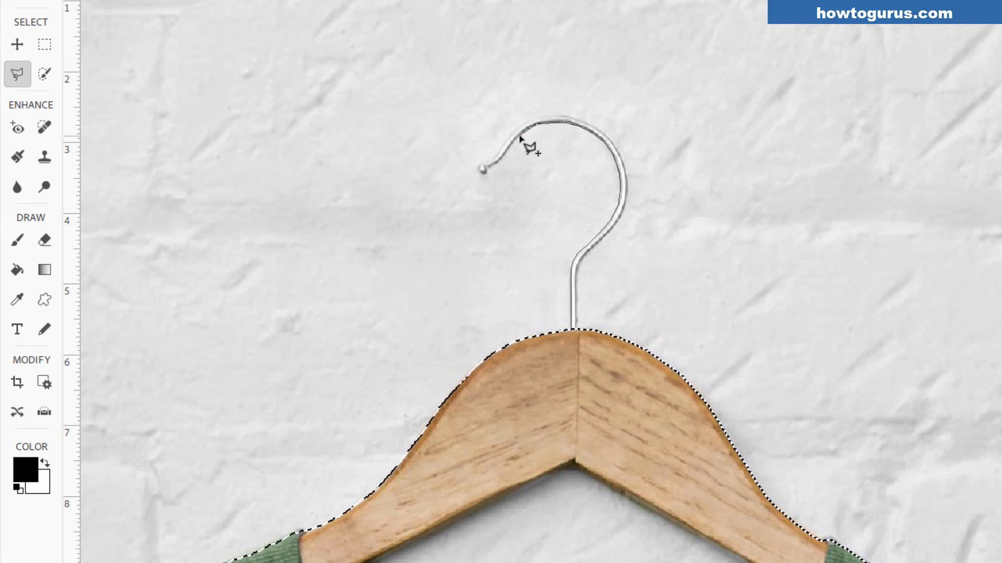
{"action": "left_click", "coordinate": [510, 148]}
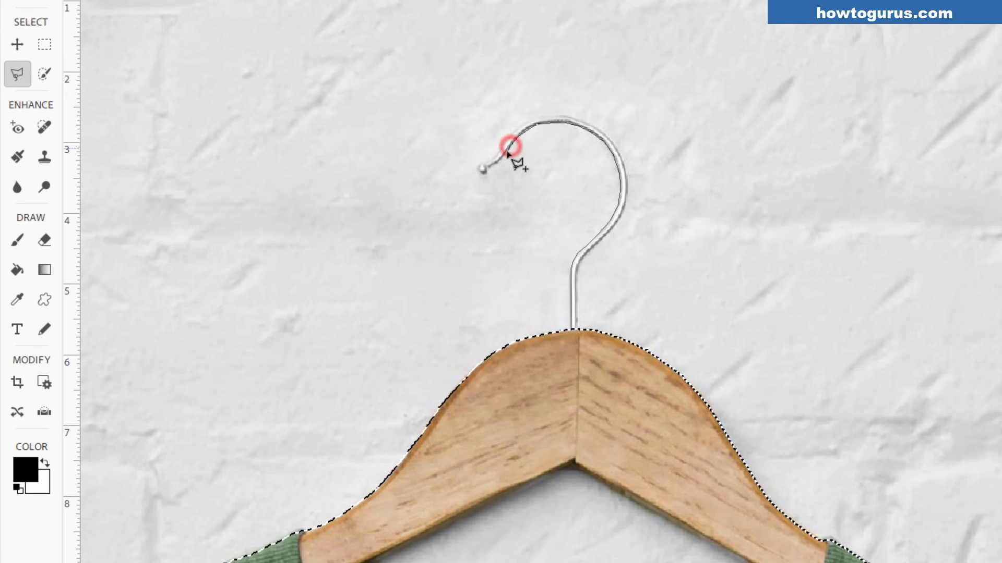
{"action": "left_click", "coordinate": [487, 171]}
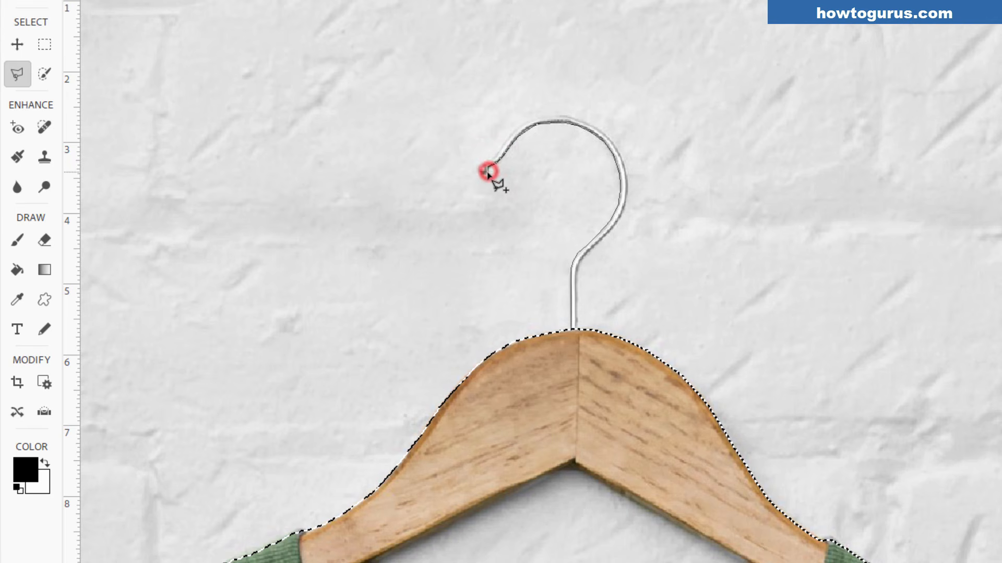
{"action": "left_click", "coordinate": [486, 174]}
{"action": "left_click", "coordinate": [478, 173]}
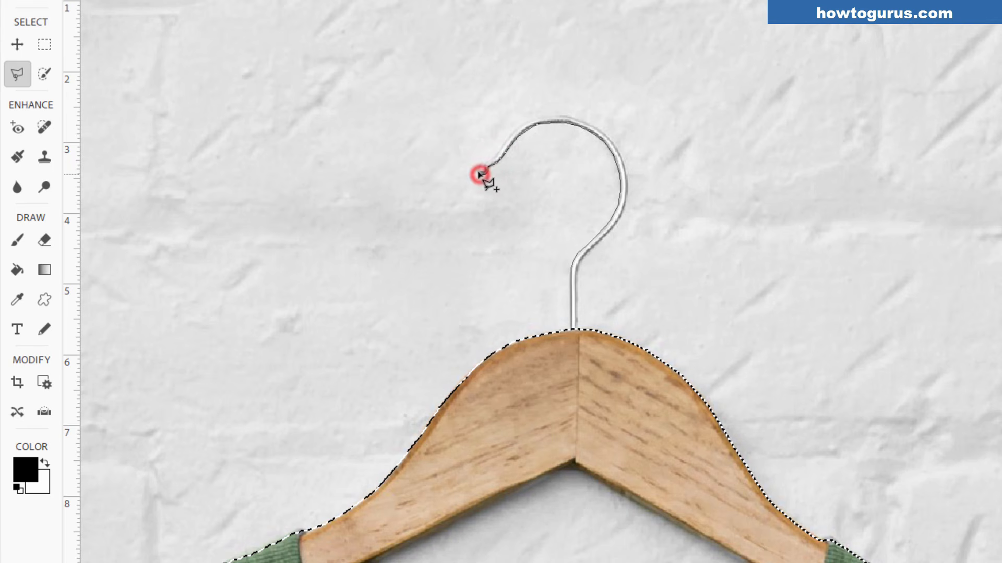
{"action": "left_click", "coordinate": [480, 163]}
{"action": "left_click", "coordinate": [486, 166]}
{"action": "left_click", "coordinate": [495, 161]}
{"action": "left_click", "coordinate": [498, 158]}
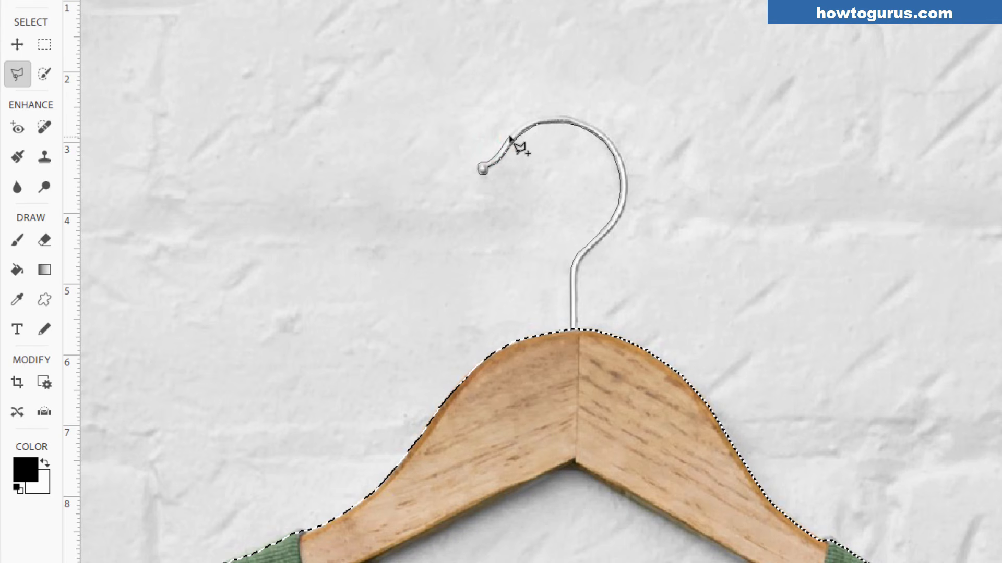
{"action": "left_click", "coordinate": [533, 117]}
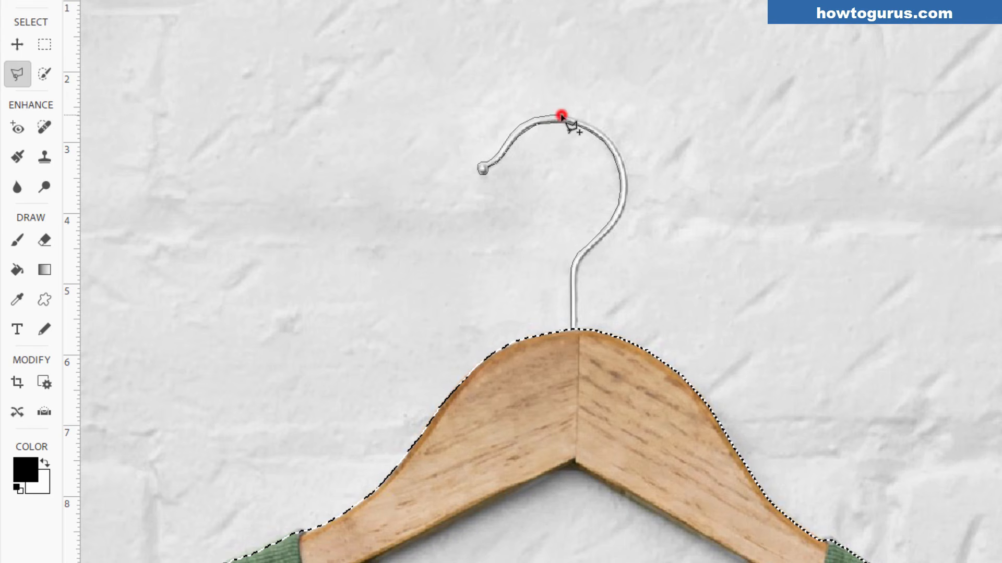
{"action": "left_click", "coordinate": [577, 117]}
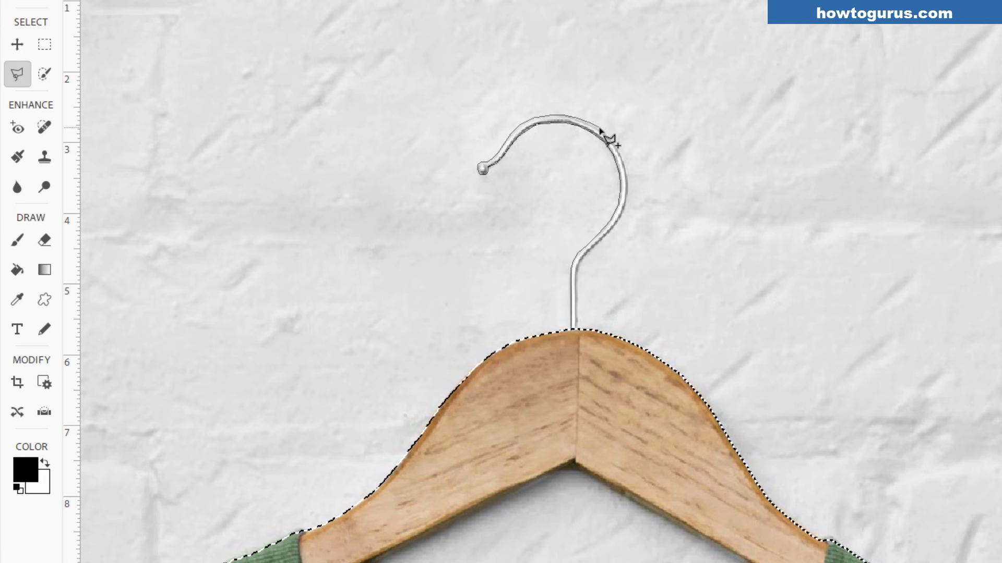
{"action": "left_click", "coordinate": [601, 131]}
{"action": "left_click", "coordinate": [616, 145]}
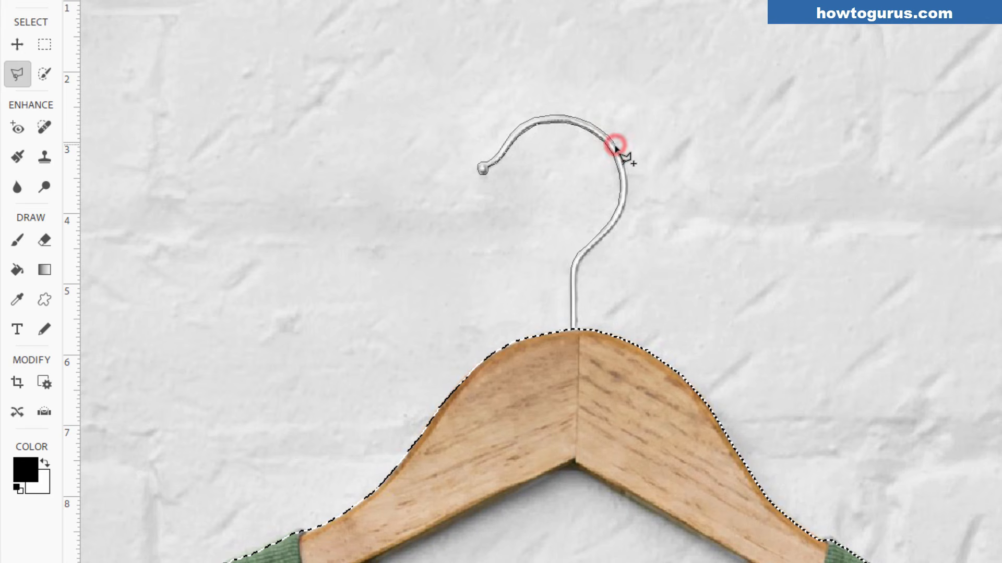
{"action": "left_click", "coordinate": [624, 159]}
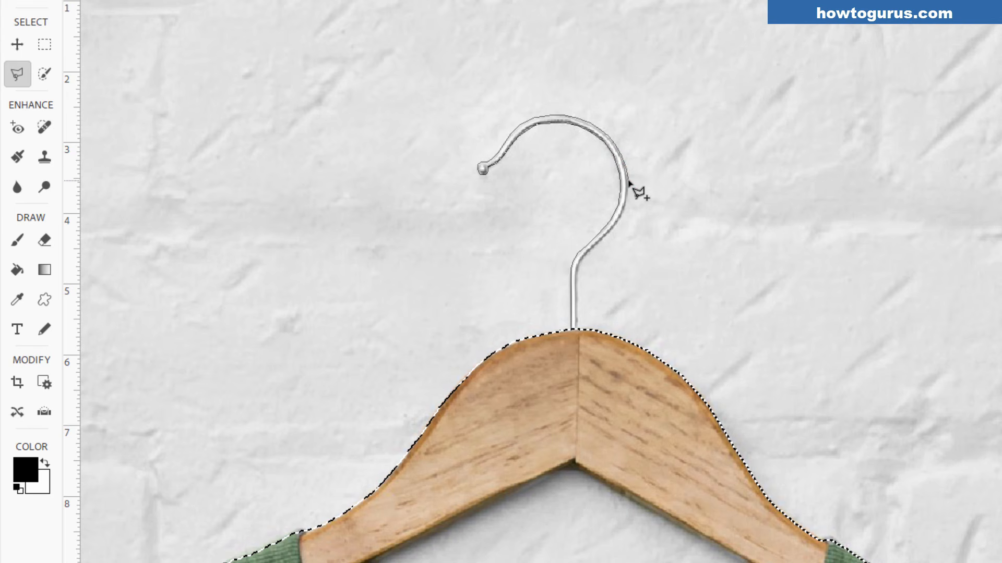
{"action": "left_click", "coordinate": [628, 182]}
{"action": "left_click", "coordinate": [627, 199]}
{"action": "left_click", "coordinate": [621, 217]}
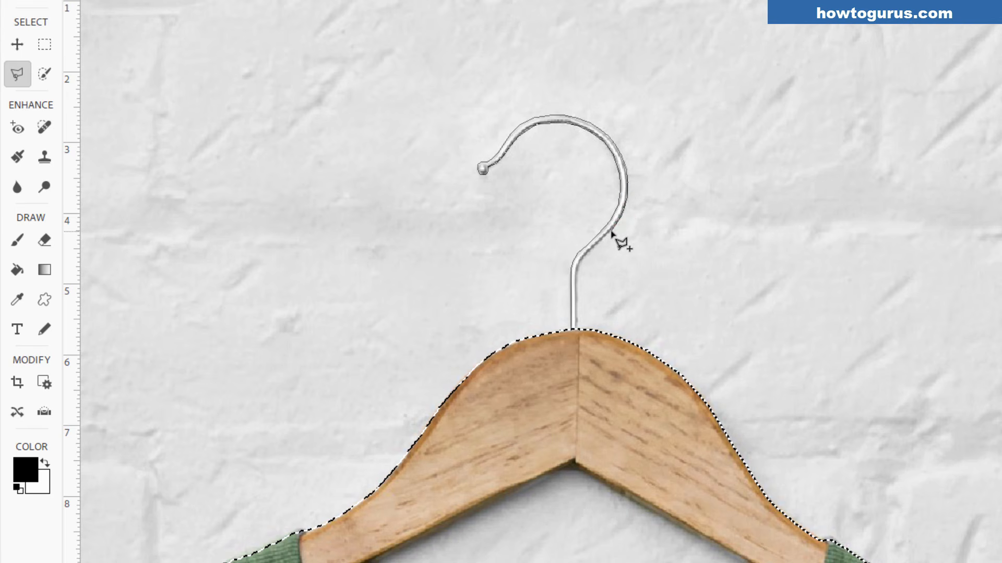
{"action": "left_click", "coordinate": [609, 230]}
{"action": "left_click", "coordinate": [596, 244]}
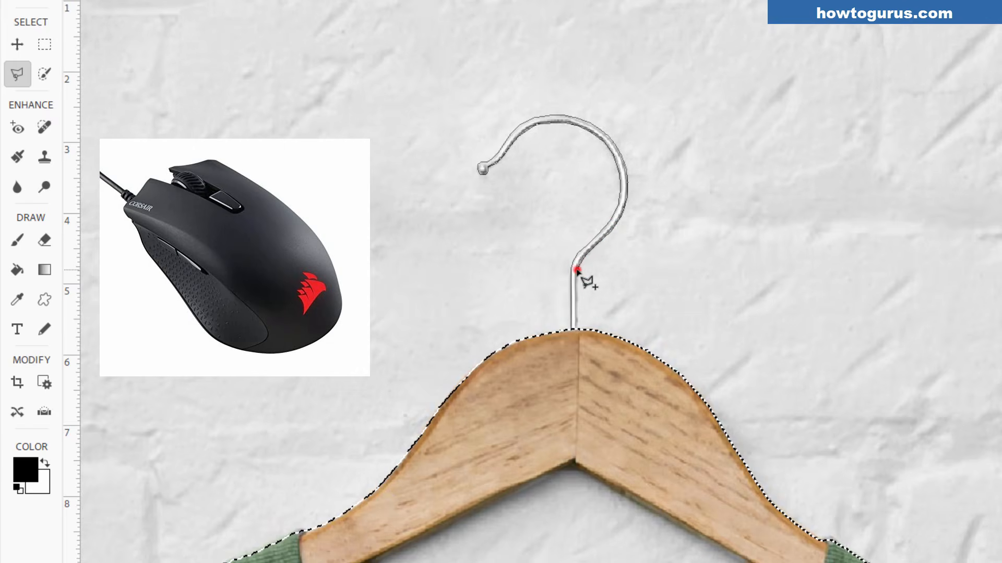
{"action": "double_click", "coordinate": [576, 332]}
Subtract the wall gap between the wooden hanger and the shirt's back collar from the selection with the Polygonal Lasso.
{"action": "key", "text": "space"}
{"action": "mouse_move", "coordinate": [459, 463]}
{"action": "left_mouse_down"}
{"action": "mouse_move", "coordinate": [539, 208]}
{"action": "mouse_move", "coordinate": [476, 197]}
{"action": "left_mouse_up"}
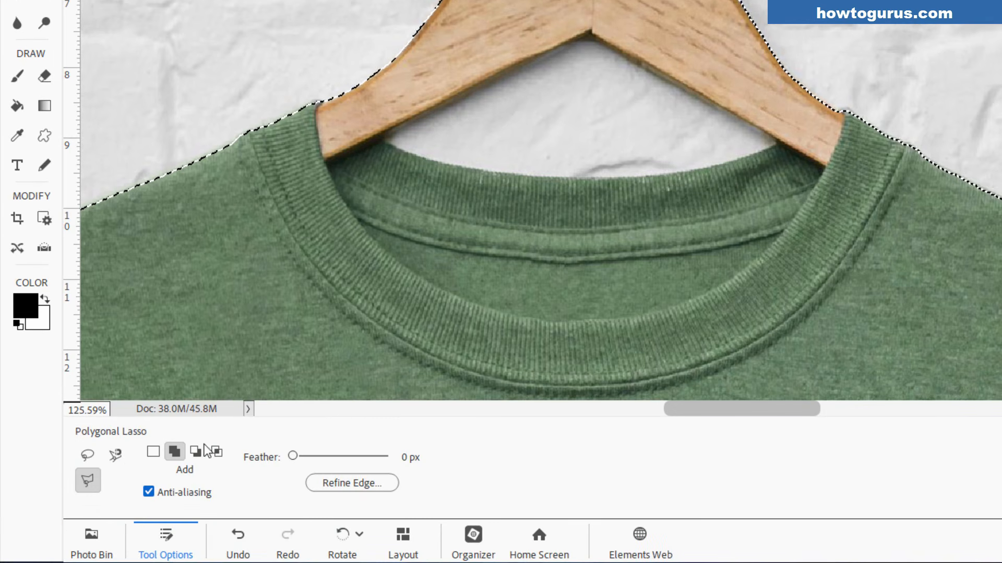
{"action": "left_click", "coordinate": [195, 453]}
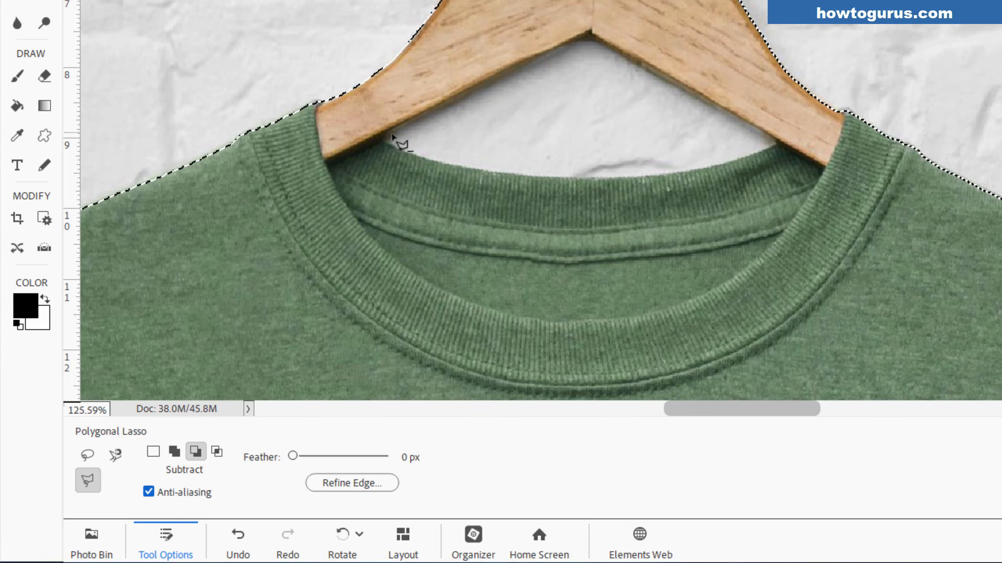
{"action": "left_click", "coordinate": [376, 139]}
{"action": "left_click", "coordinate": [558, 49]}
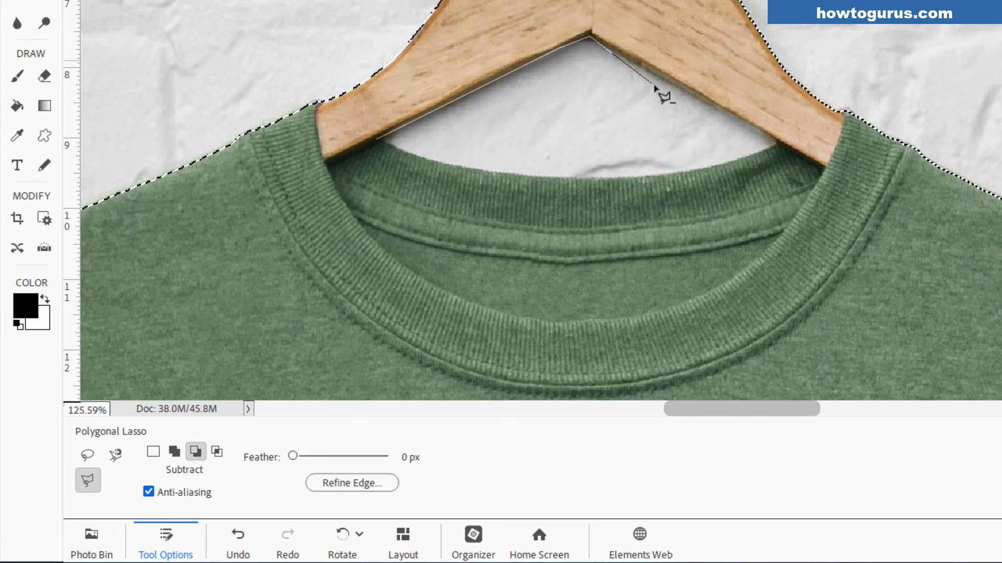
{"action": "left_click", "coordinate": [778, 142]}
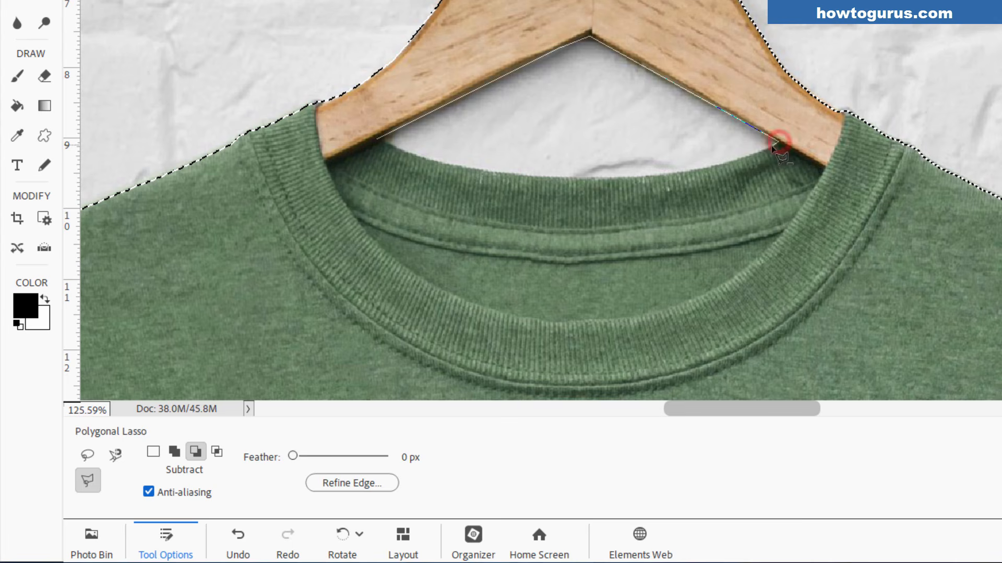
{"action": "left_click", "coordinate": [741, 159]}
{"action": "left_click", "coordinate": [653, 174]}
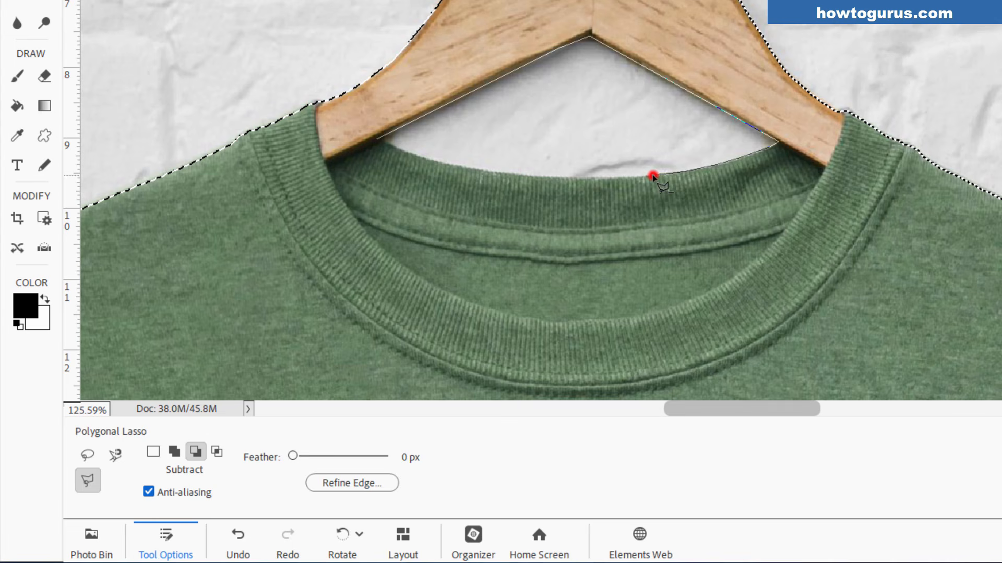
{"action": "left_click", "coordinate": [607, 180]}
{"action": "left_click", "coordinate": [513, 174]}
{"action": "left_click", "coordinate": [432, 160]}
{"action": "left_click", "coordinate": [378, 141]}
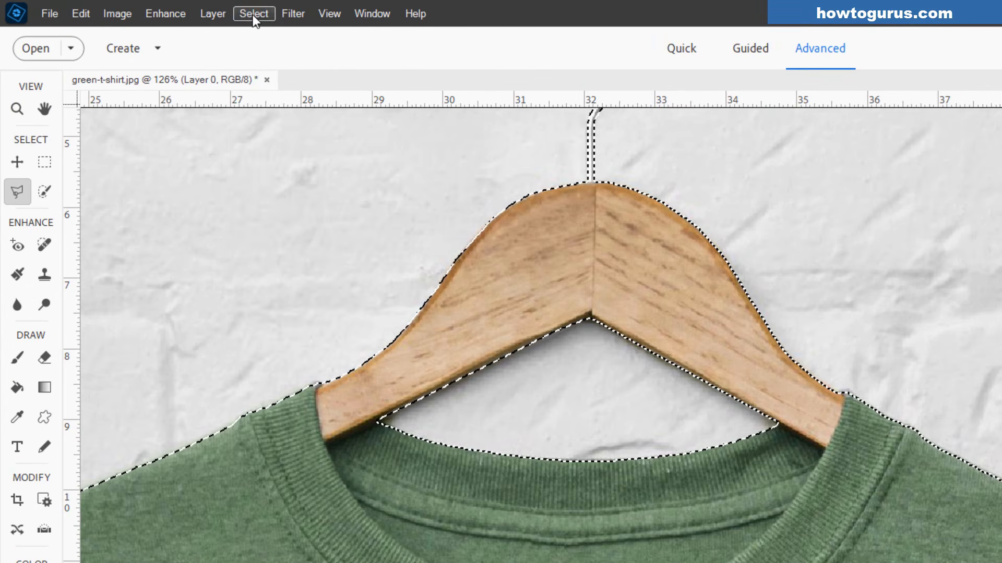
Save the combined shirt and hanger selection as a new selection named "coat hanger", and deselect it.
{"action": "left_click", "coordinate": [253, 15]}
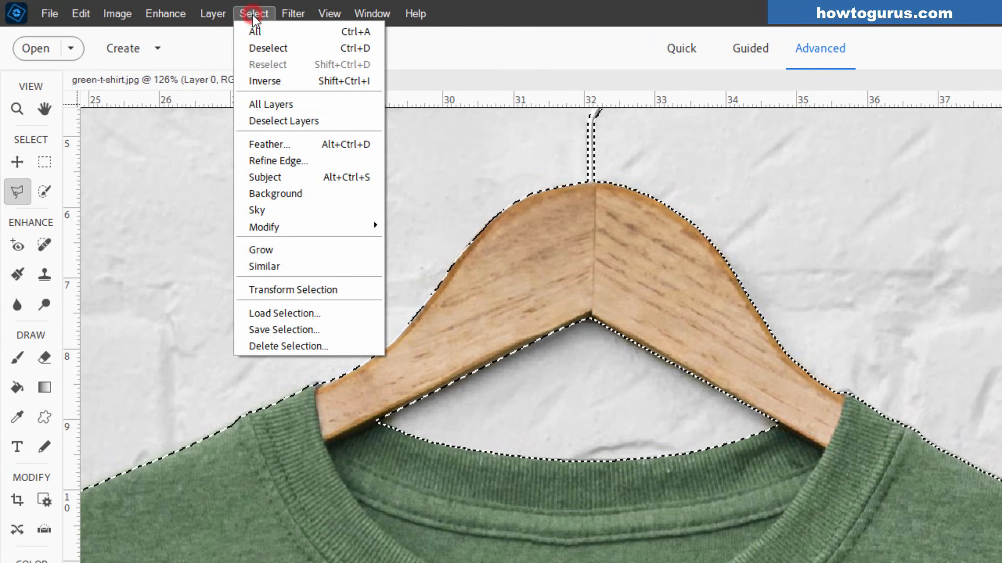
{"action": "left_click", "coordinate": [277, 336]}
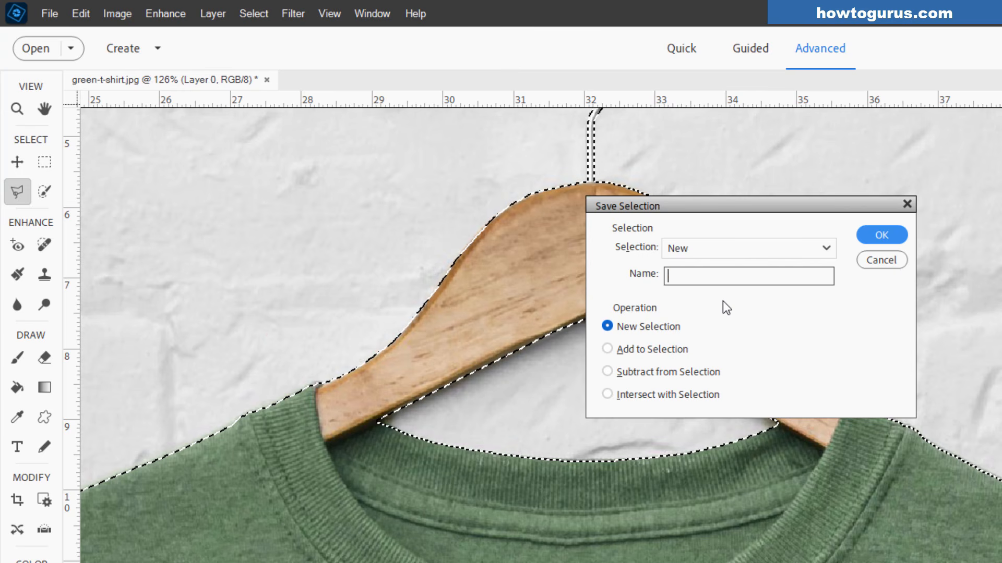
{"action": "type", "text": "coat hanger"}
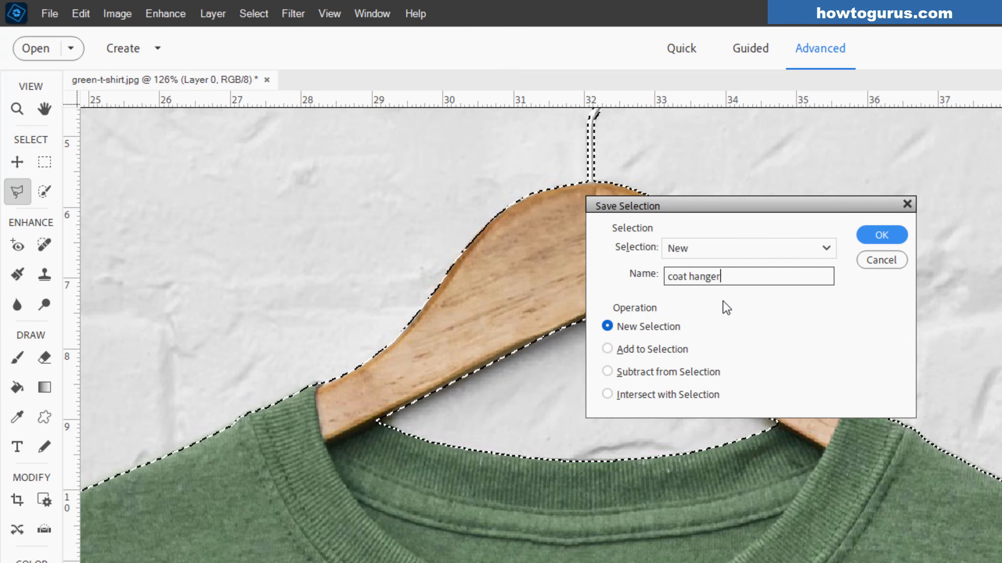
{"action": "left_click", "coordinate": [888, 238]}
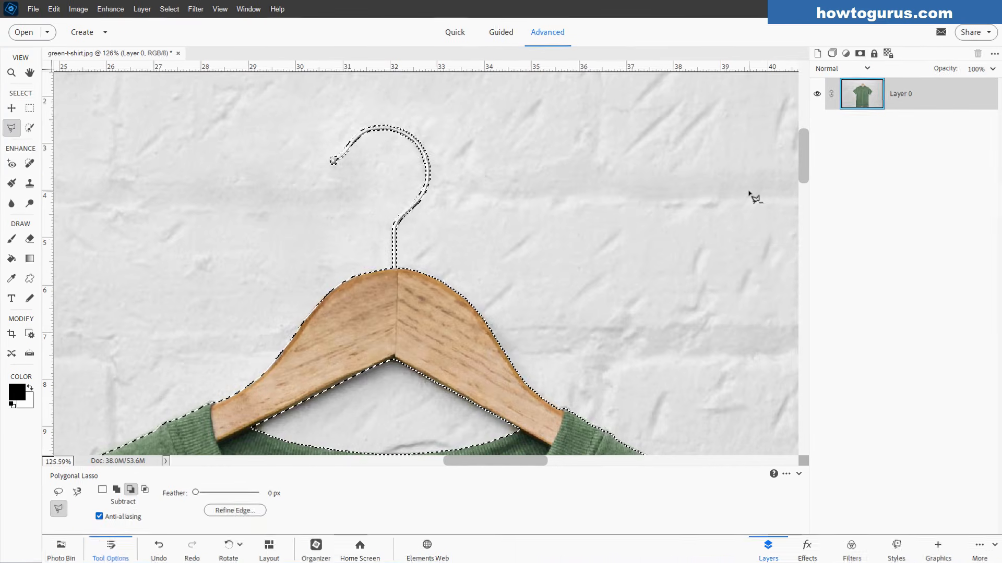
{"action": "key", "text": "ctrl+d"}
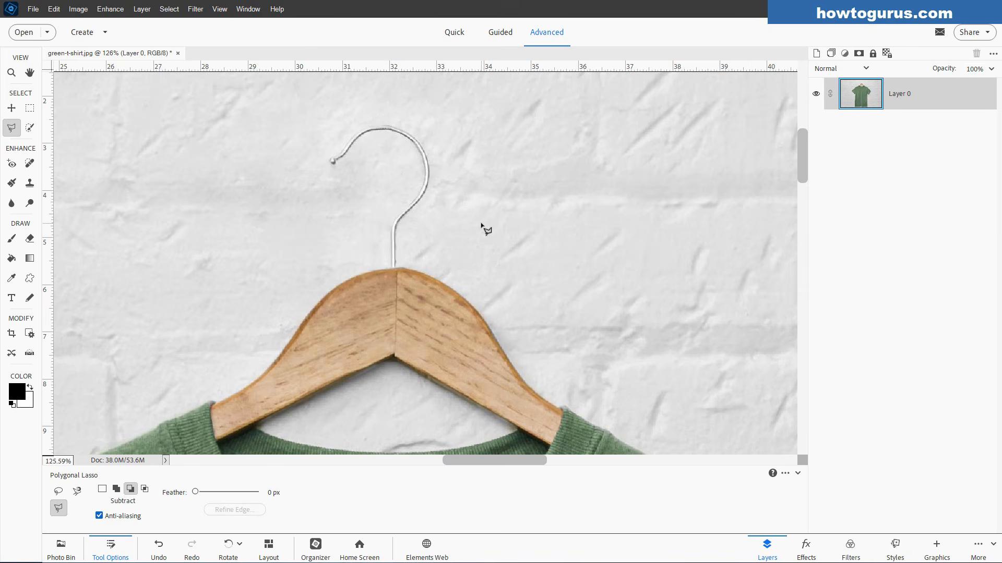
{"action": "key", "text": "ctrl+0"}
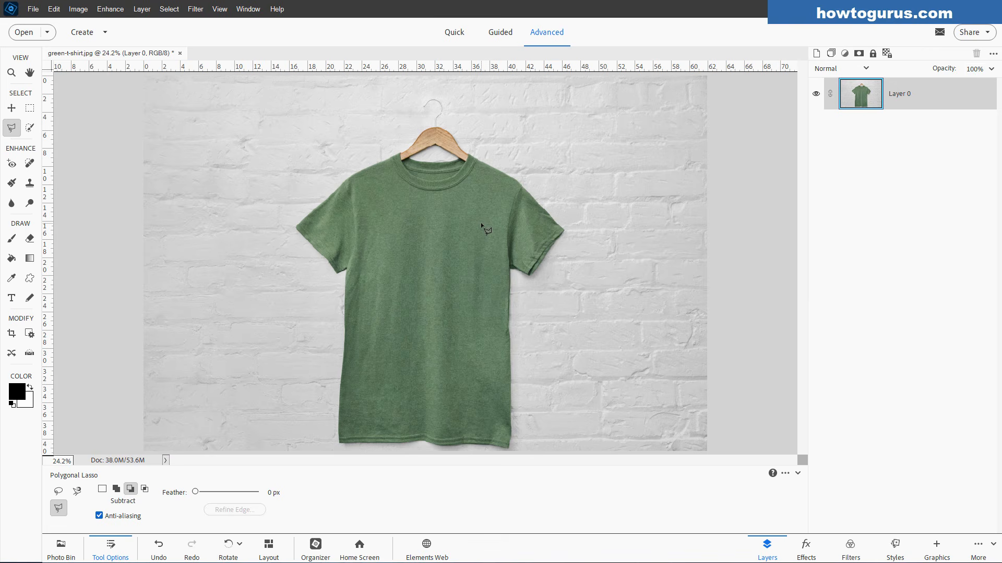
Add two empty layers above the photo layer and rename the lower one "swatch".
{"action": "left_click", "coordinate": [11, 107]}
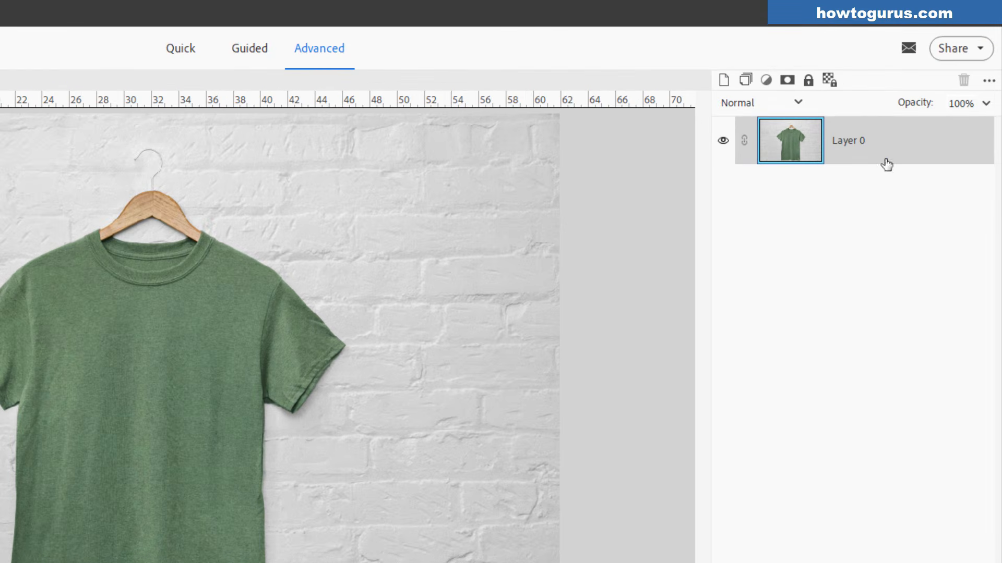
{"action": "left_click", "coordinate": [723, 80]}
{"action": "left_click", "coordinate": [724, 80]}
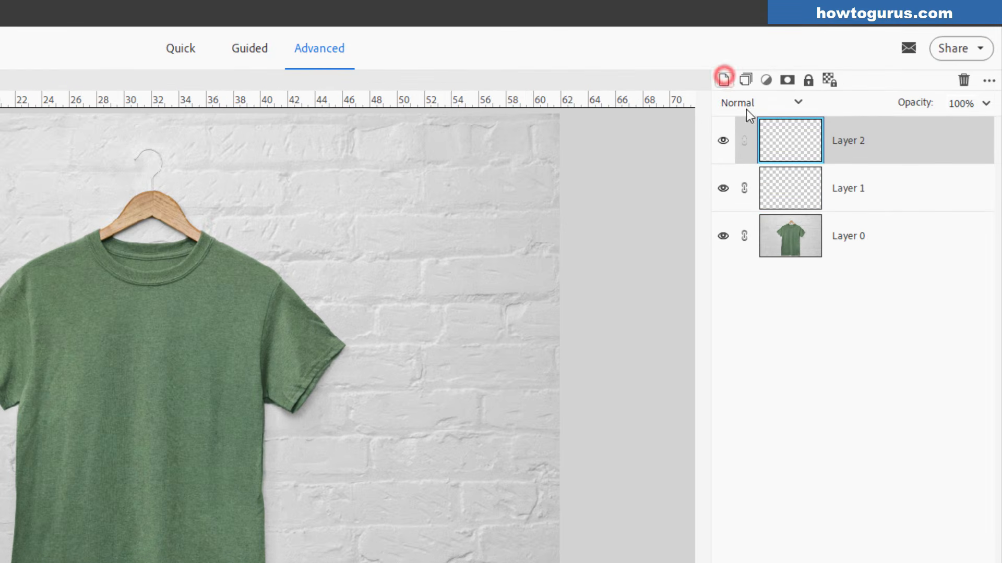
{"action": "left_click", "coordinate": [889, 189]}
{"action": "double_click", "coordinate": [859, 191]}
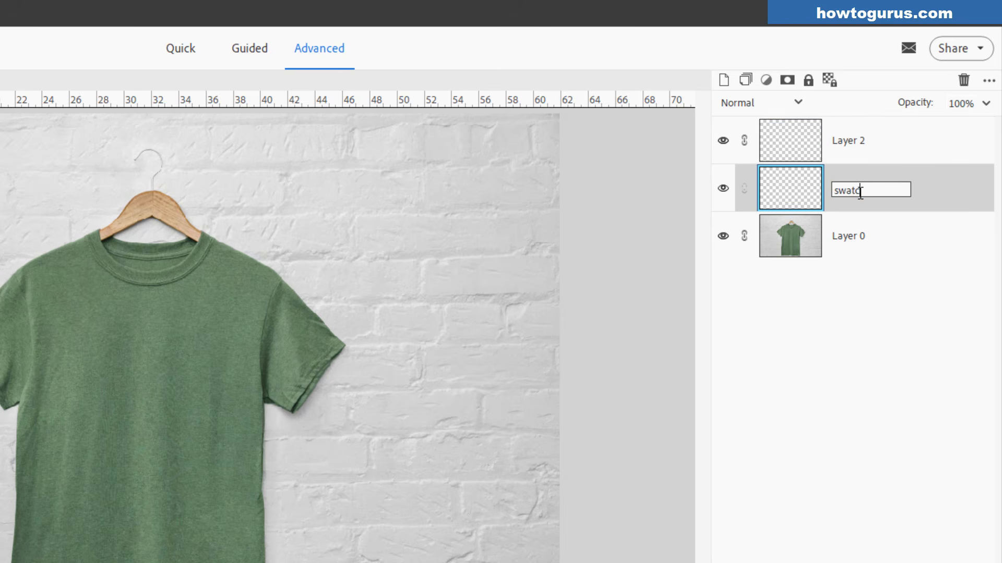
{"action": "left_click", "coordinate": [878, 212]}
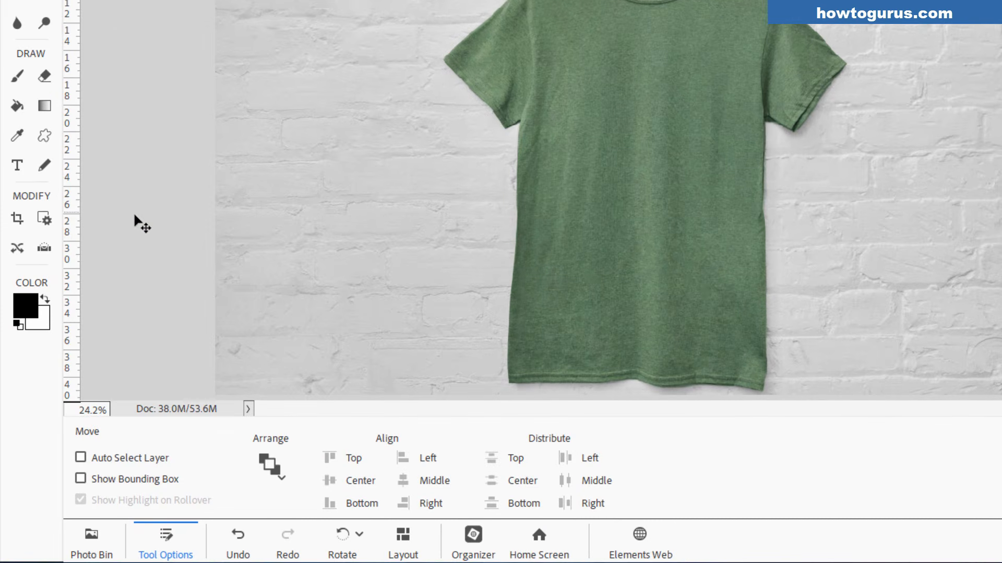
Set the foreground color to red da2931.
{"action": "left_click", "coordinate": [23, 316]}
{"action": "mouse_move", "coordinate": [791, 339]}
{"action": "left_mouse_down"}
{"action": "mouse_move", "coordinate": [797, 139]}
{"action": "mouse_move", "coordinate": [757, 163]}
{"action": "mouse_move", "coordinate": [760, 180]}
{"action": "mouse_move", "coordinate": [756, 169]}
{"action": "mouse_move", "coordinate": [728, 170]}
{"action": "mouse_move", "coordinate": [740, 167]}
{"action": "mouse_move", "coordinate": [737, 176]}
{"action": "left_mouse_up"}
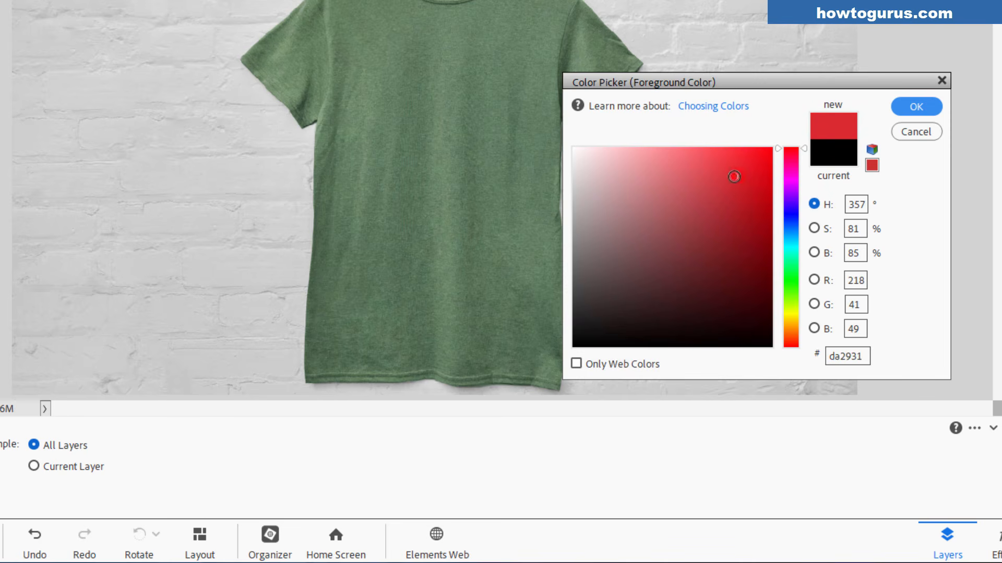
{"action": "left_click", "coordinate": [916, 106]}
{"action": "key", "text": "v"}
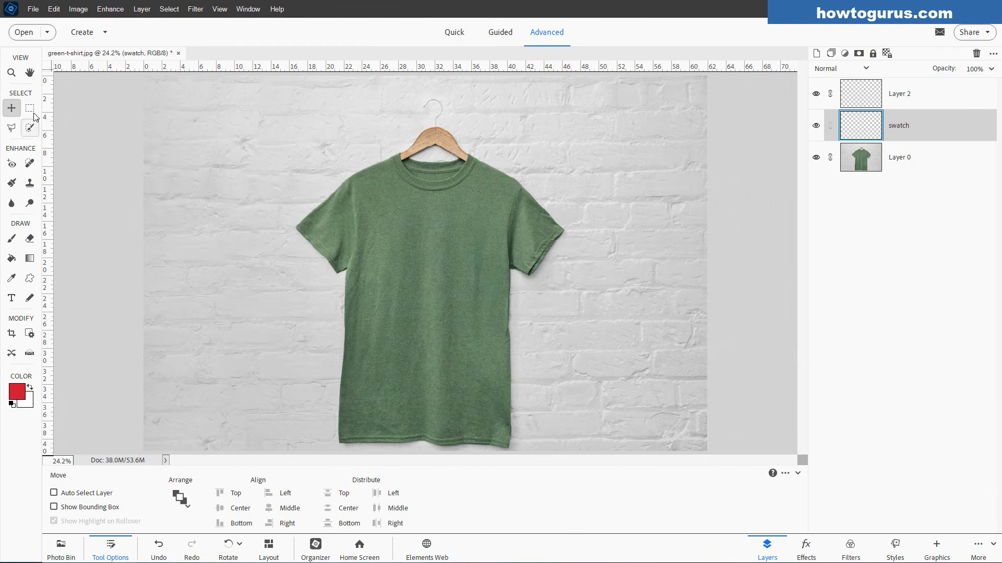
Fill a rectangular selection on the wall above the shirt's right sleeve with red on the swatch layer, and deselect it.
{"action": "left_click", "coordinate": [30, 108]}
{"action": "left_click_drag", "start_coordinate": [585, 113], "coordinate": [660, 168]}
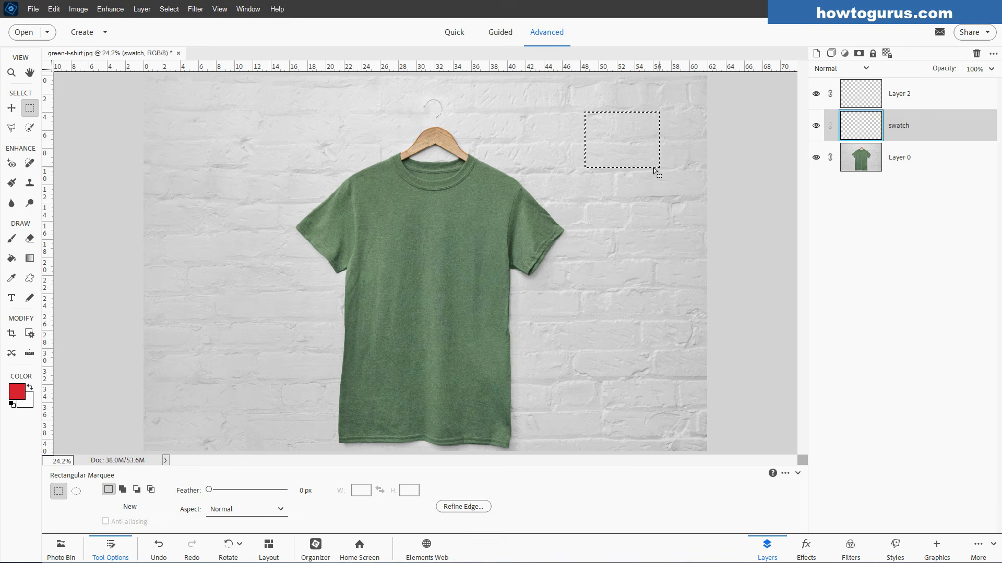
{"action": "left_click", "coordinate": [12, 257]}
{"action": "left_click", "coordinate": [607, 155]}
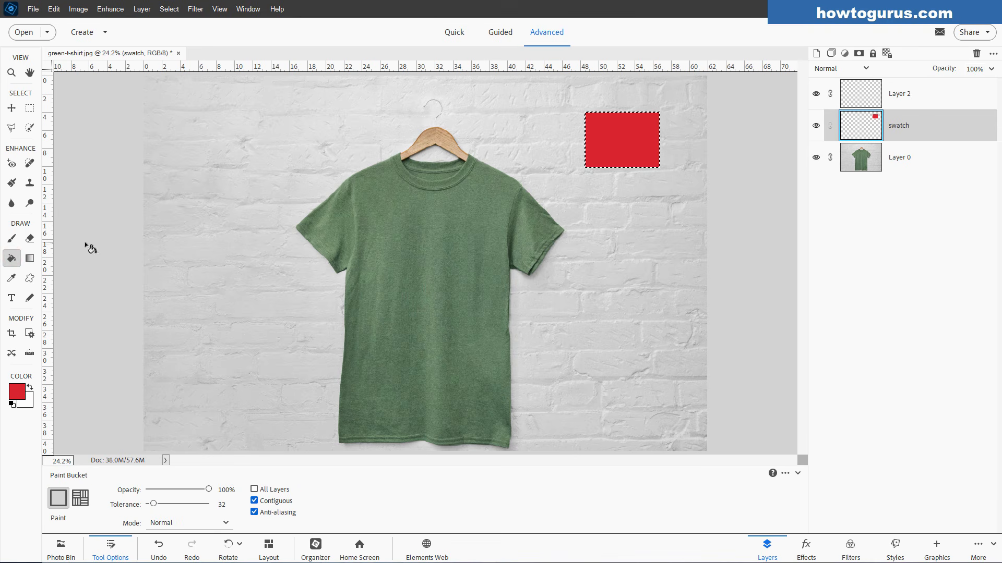
{"action": "left_click", "coordinate": [14, 108]}
{"action": "key", "text": "ctrl+d"}
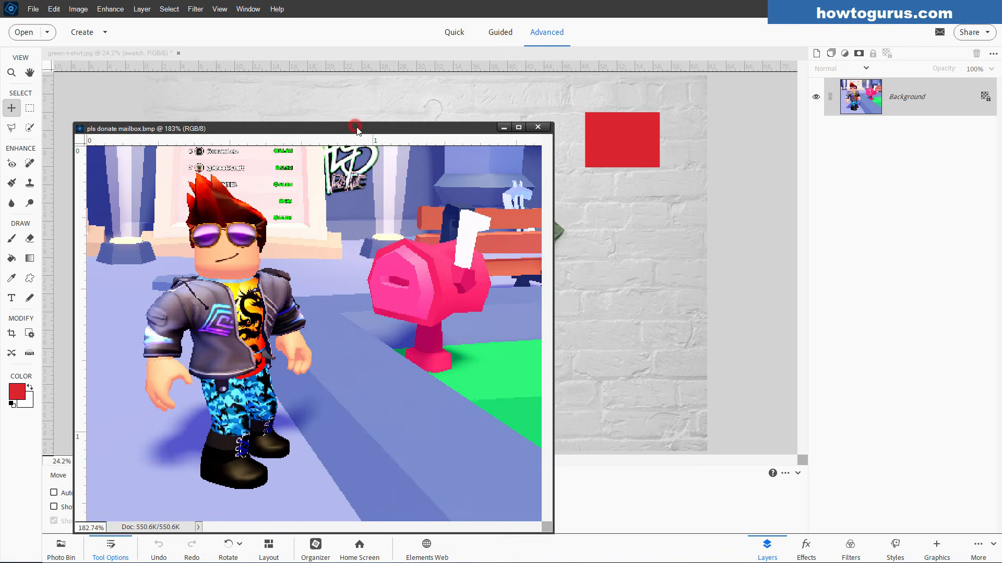
Copy the picture from pls donate mailbox.bmp into the T-shirt document beside the hanger and close the source image.
{"action": "left_click_drag", "start_coordinate": [354, 127], "coordinate": [562, 263]}
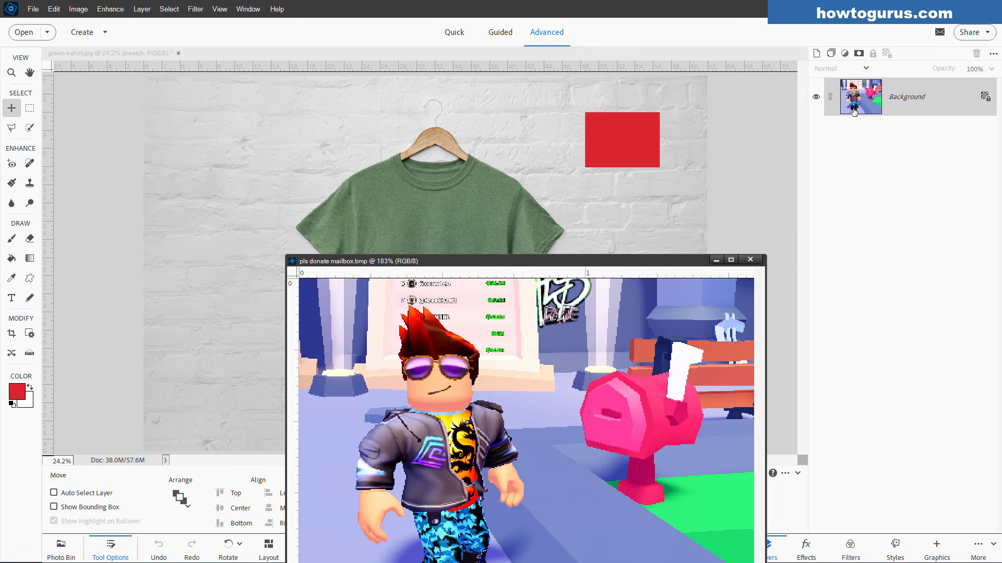
{"action": "left_click_drag", "start_coordinate": [790, 110], "coordinate": [235, 189]}
{"action": "left_click", "coordinate": [753, 262]}
Sample the mailbox's pink as the foreground color with a 3x3 average, and hide the mailbox picture's layer.
{"action": "scroll", "coordinate": [214, 180], "scroll_direction": "up", "scroll_amount": 8}
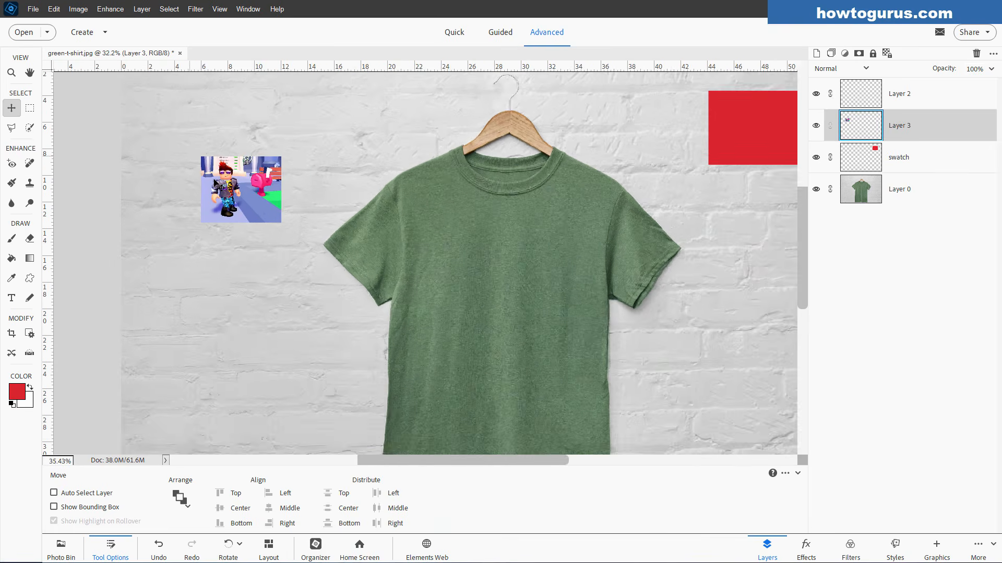
{"action": "scroll", "coordinate": [215, 183], "scroll_direction": "up", "scroll_amount": 5}
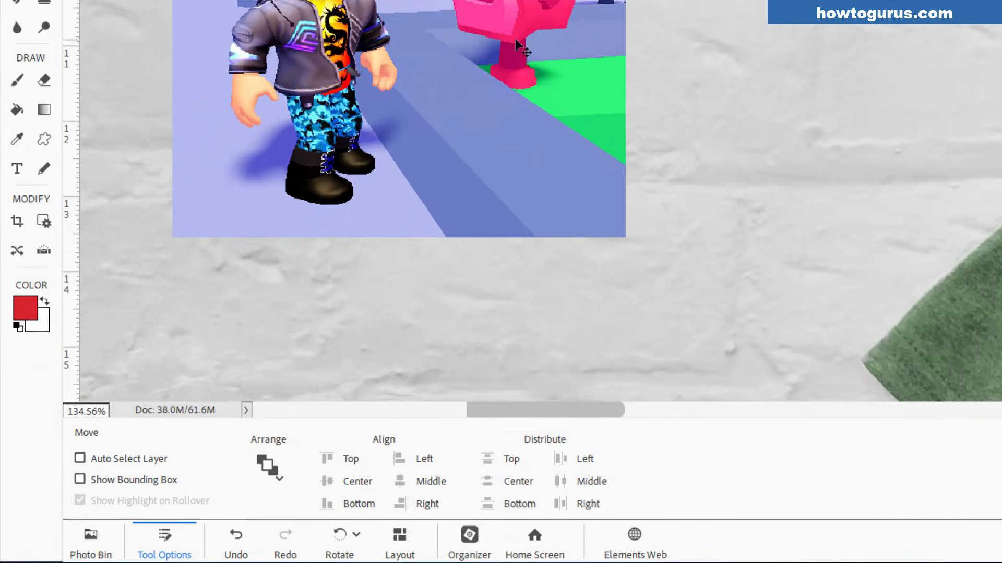
{"action": "left_click", "coordinate": [19, 137]}
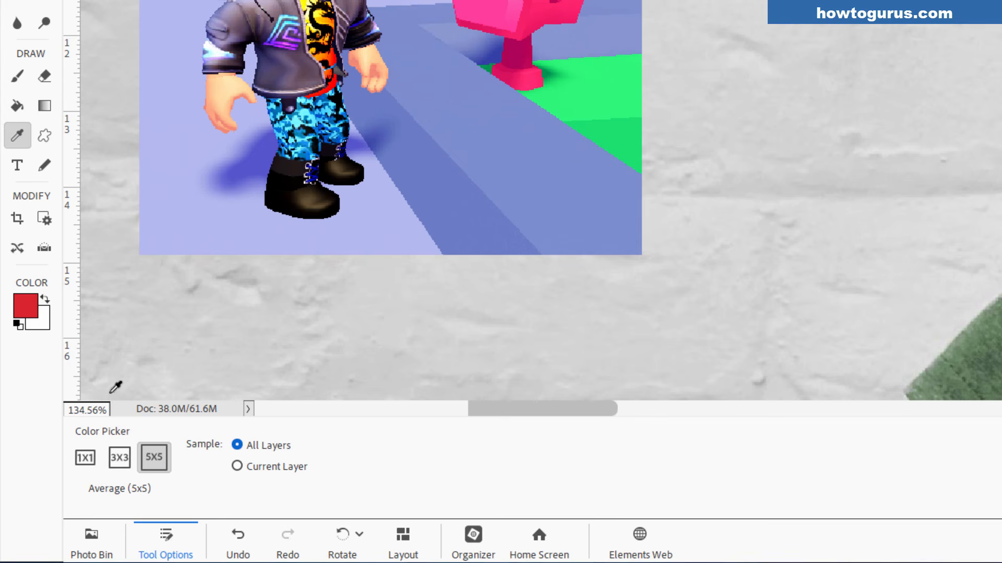
{"action": "left_click", "coordinate": [120, 457]}
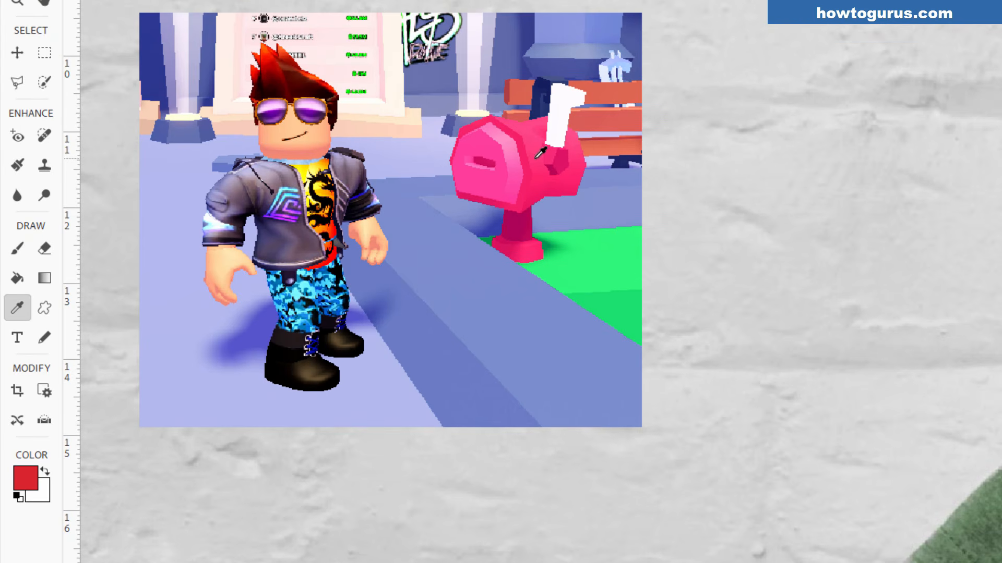
{"action": "left_click", "coordinate": [482, 136]}
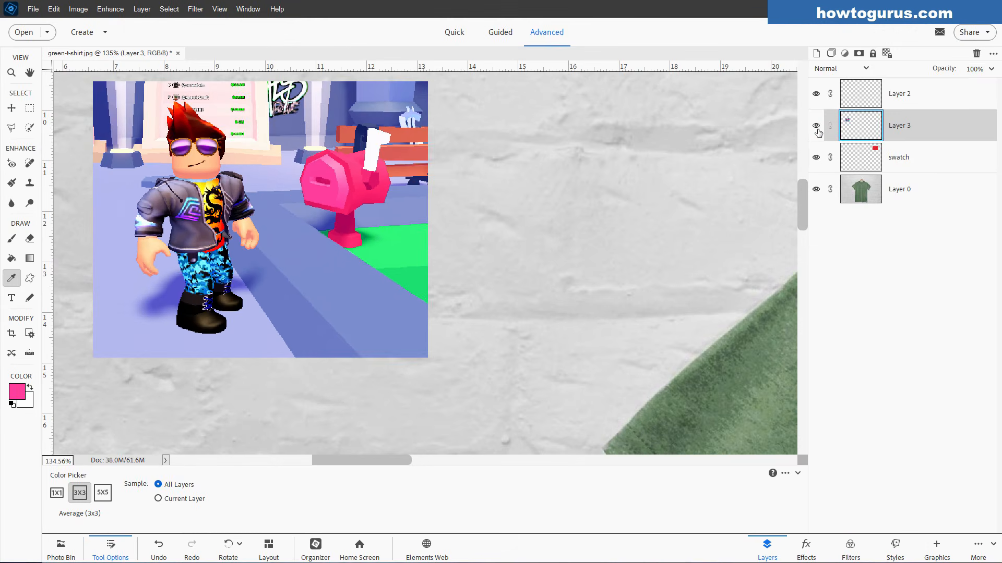
{"action": "left_click", "coordinate": [816, 126]}
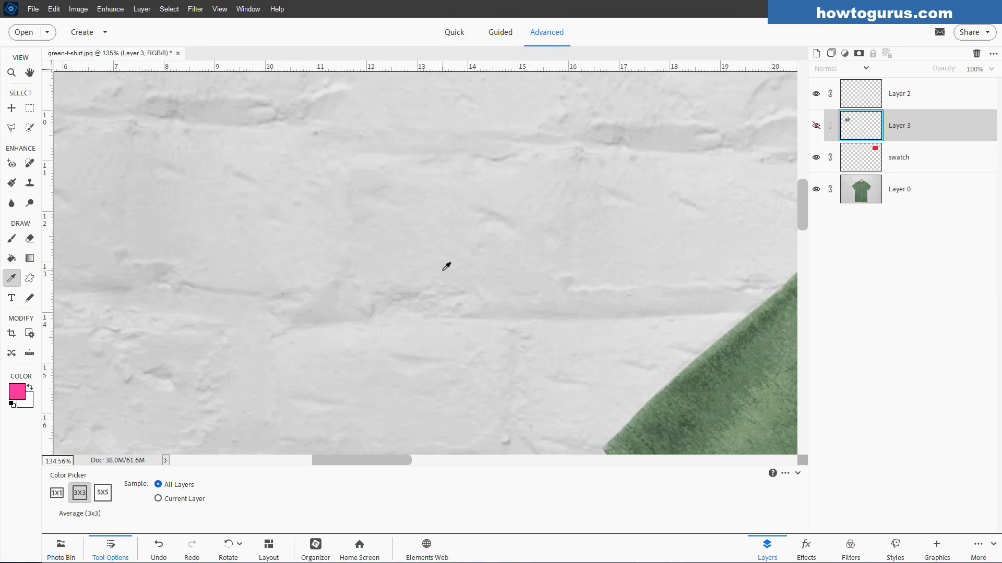
{"action": "key", "text": "ctrl+0"}
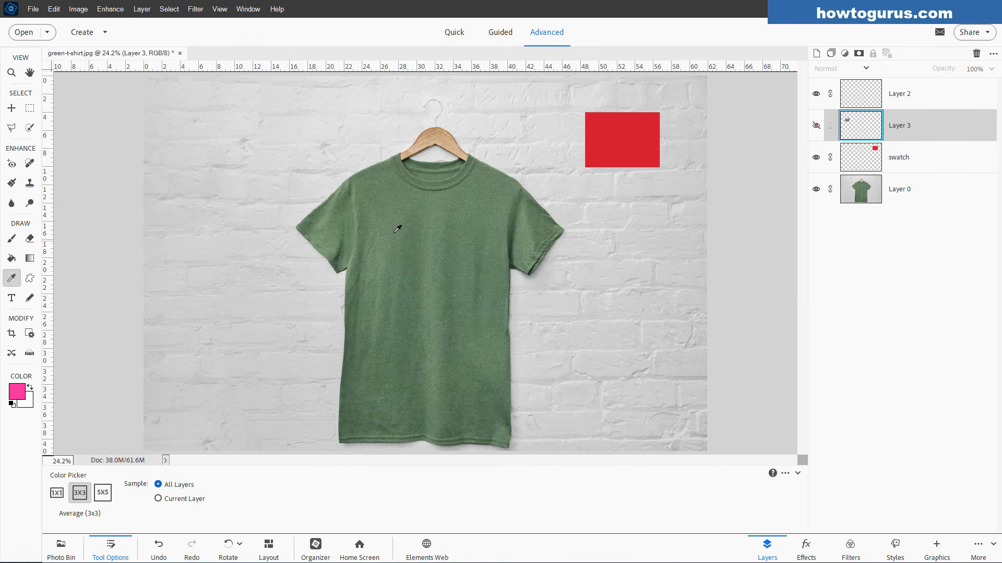
Fill a rectangular selection just below the red swatch with the sampled pink on the swatch layer, and deselect it.
{"action": "left_click", "coordinate": [880, 166]}
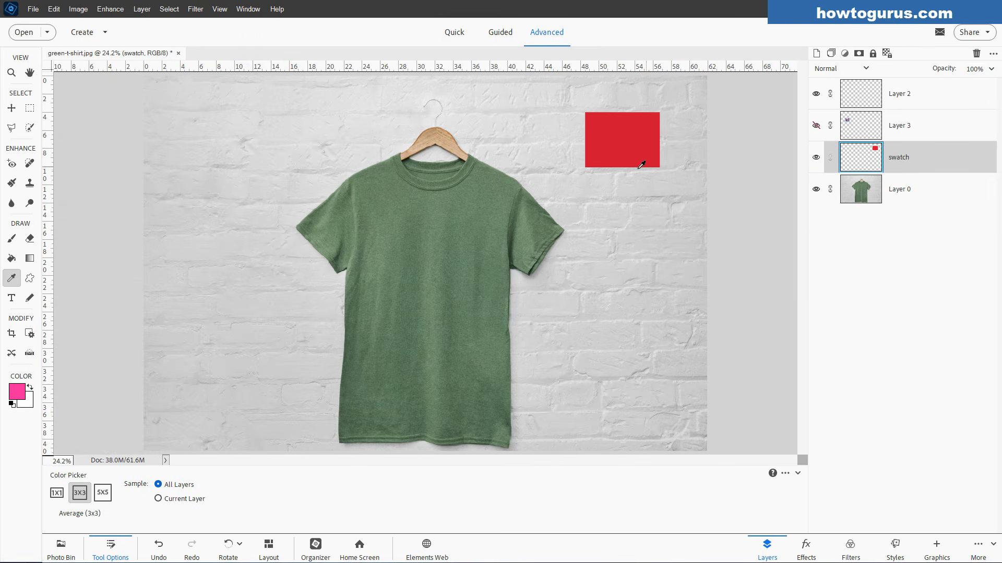
{"action": "key", "text": "m"}
{"action": "mouse_move", "coordinate": [586, 176]}
{"action": "left_mouse_down"}
{"action": "mouse_move", "coordinate": [592, 212]}
{"action": "mouse_move", "coordinate": [657, 228]}
{"action": "left_mouse_up"}
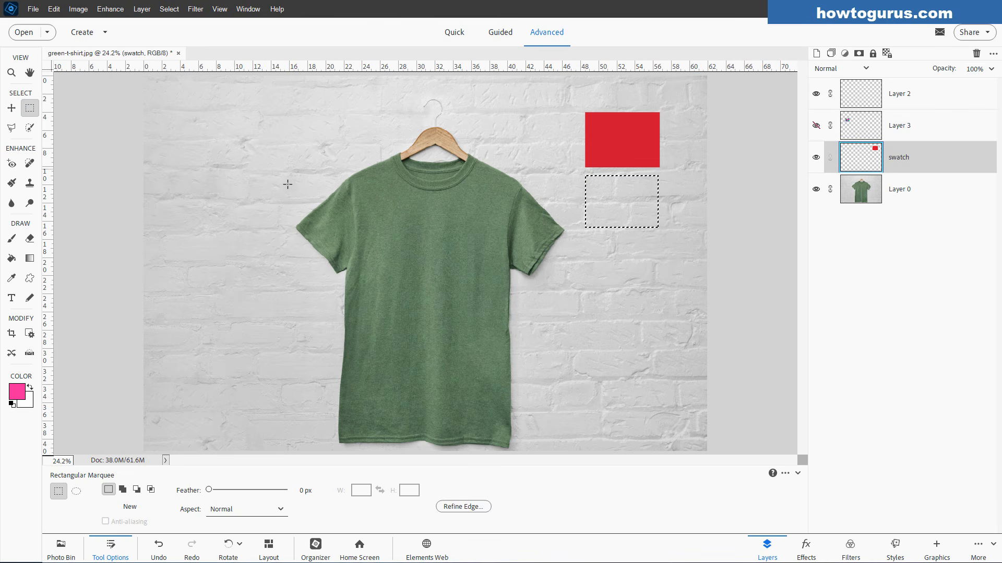
{"action": "left_click", "coordinate": [12, 258]}
{"action": "left_click", "coordinate": [595, 202]}
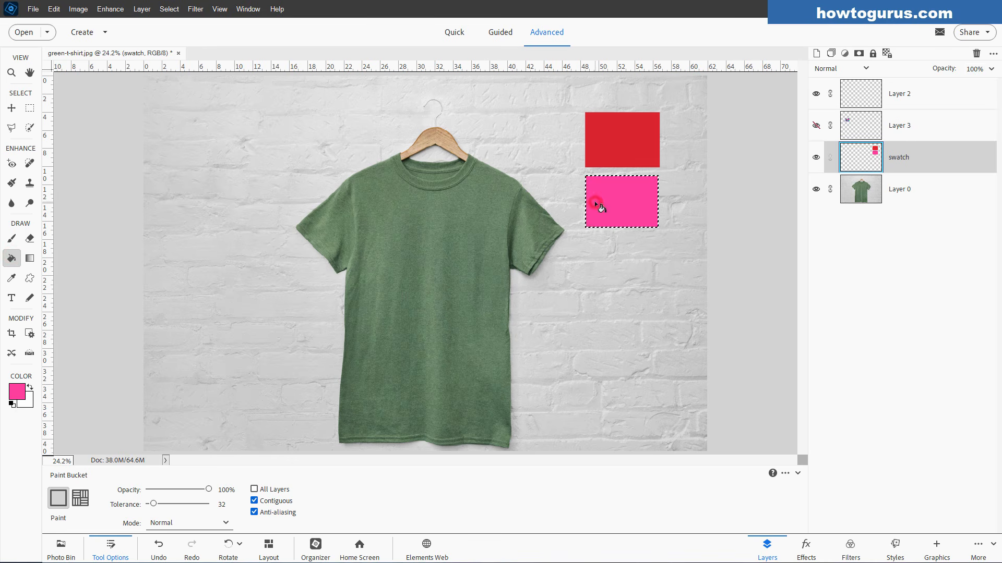
{"action": "key", "text": "ctrl+d"}
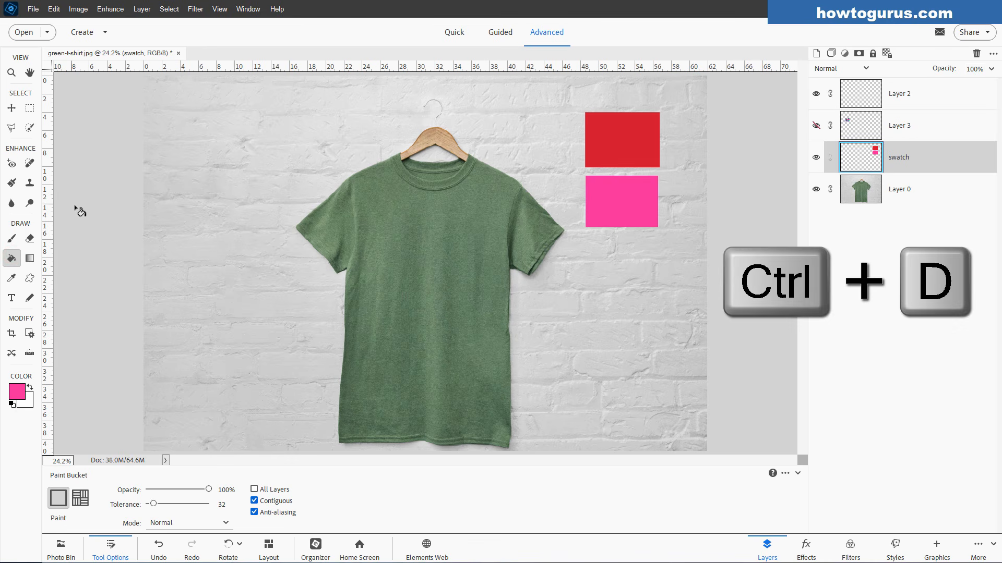
{"action": "left_click", "coordinate": [11, 108]}
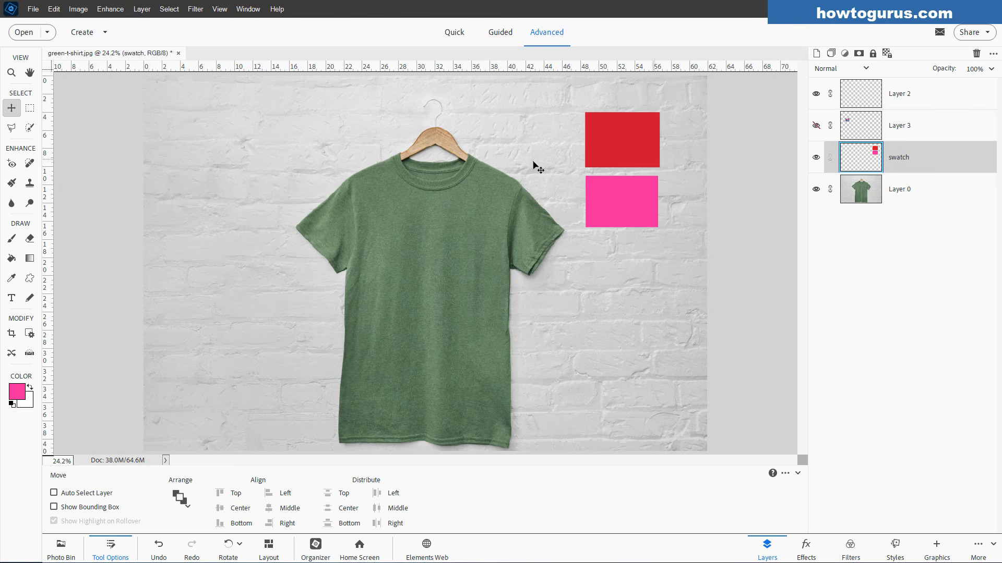
Set the foreground color to red db262e by sampling the red swatch.
{"action": "left_click", "coordinate": [11, 278]}
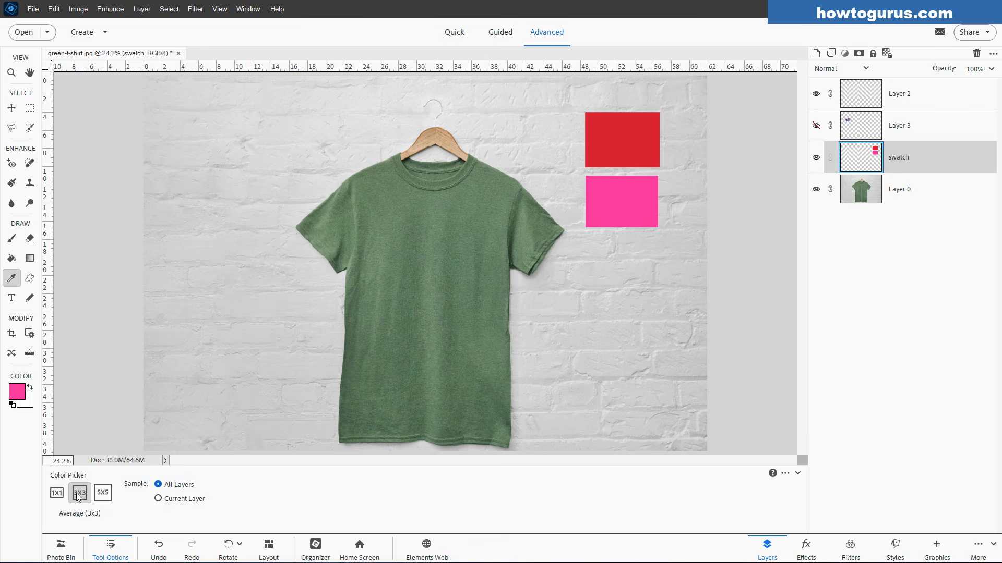
{"action": "key", "text": "v"}
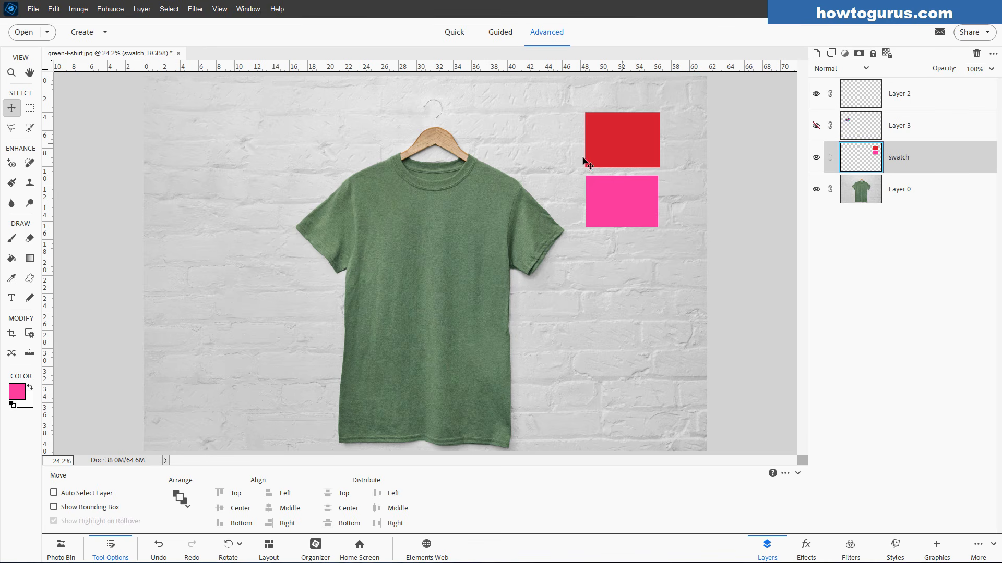
{"action": "left_click", "coordinate": [16, 391]}
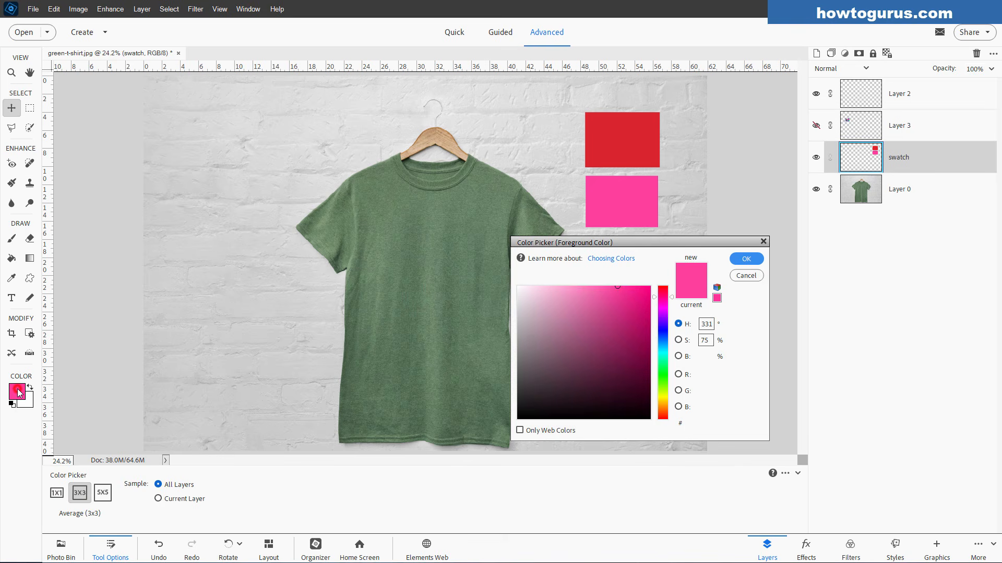
{"action": "left_click", "coordinate": [621, 140]}
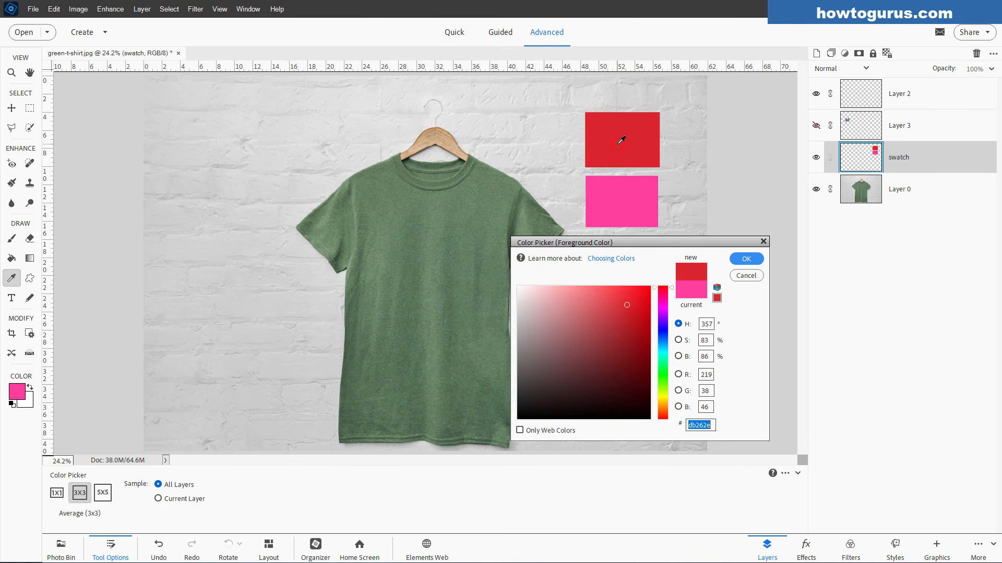
{"action": "left_click", "coordinate": [744, 259]}
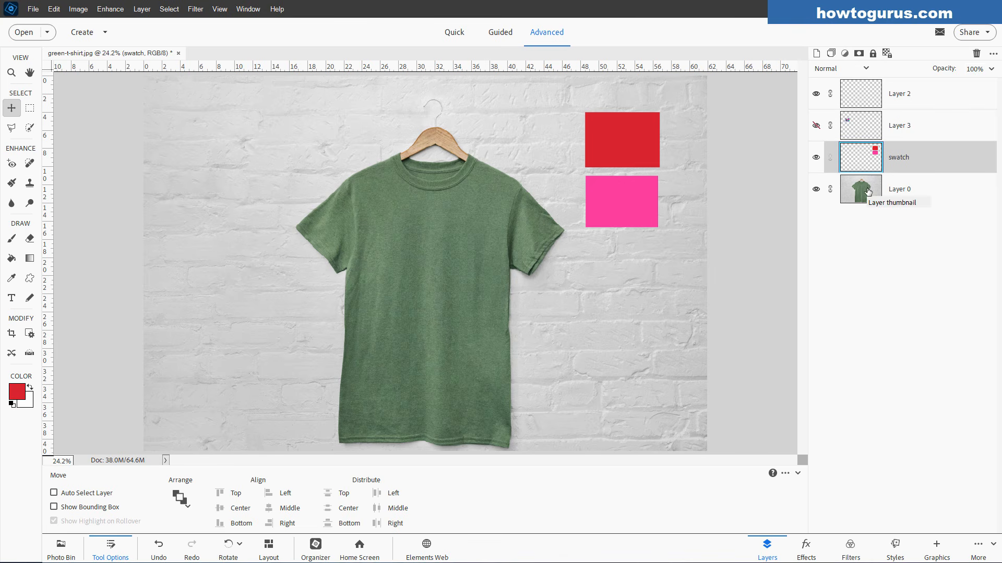
Load the saved "t-shirt" selection as a new selection with Layer 2 active.
{"action": "left_click", "coordinate": [862, 95]}
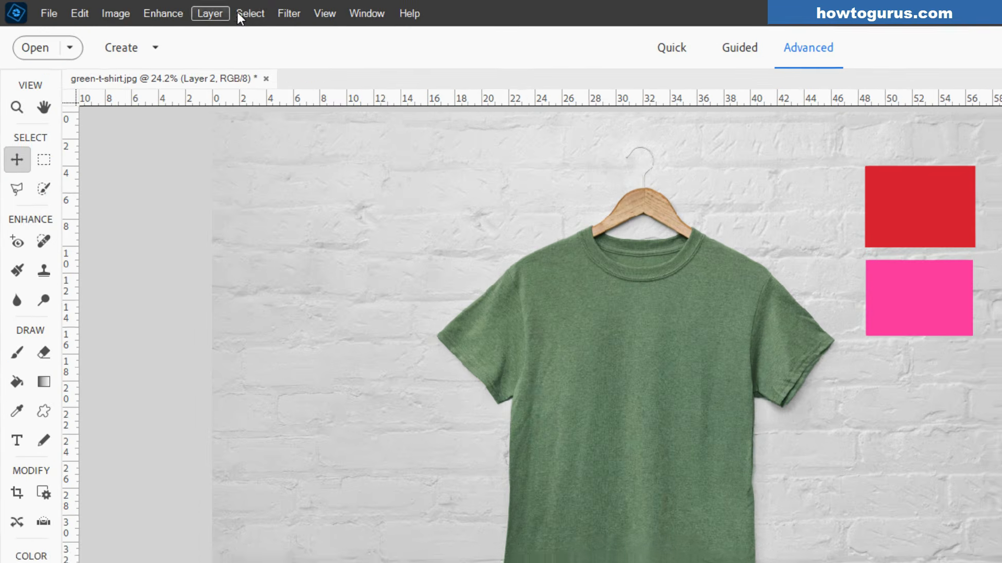
{"action": "left_click", "coordinate": [164, 10]}
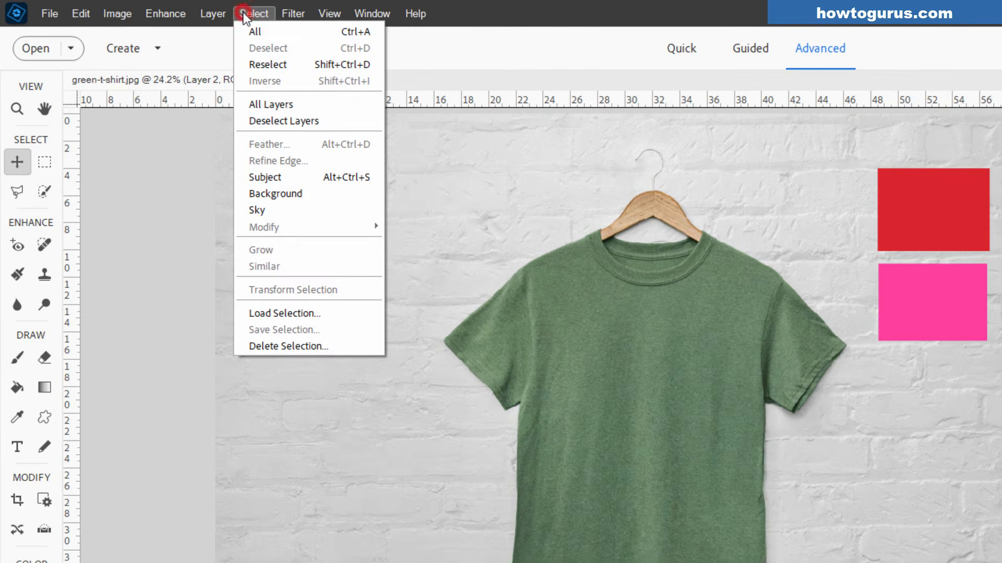
{"action": "left_click", "coordinate": [301, 313]}
{"action": "left_click", "coordinate": [827, 250]}
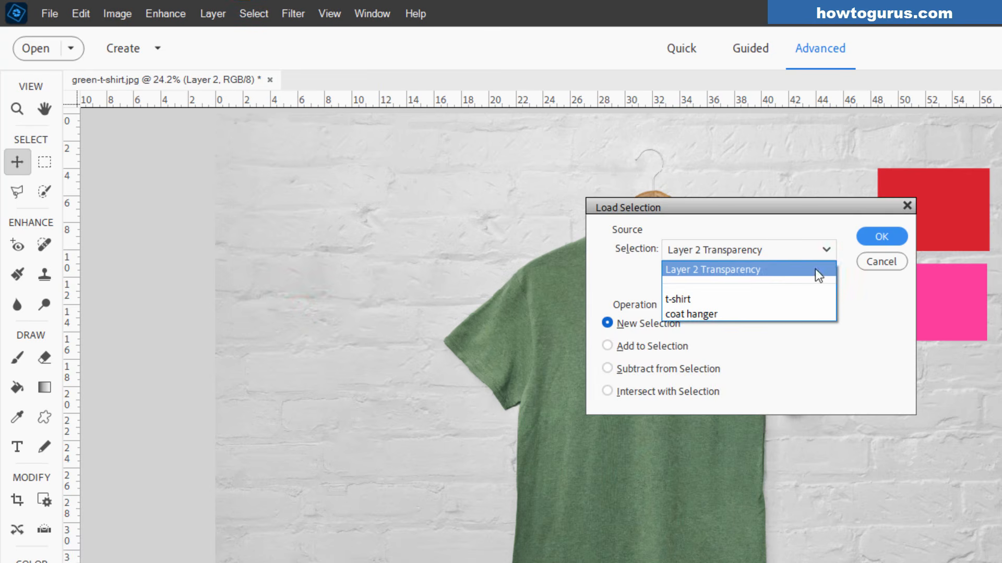
{"action": "left_click", "coordinate": [678, 299]}
{"action": "left_click", "coordinate": [871, 236]}
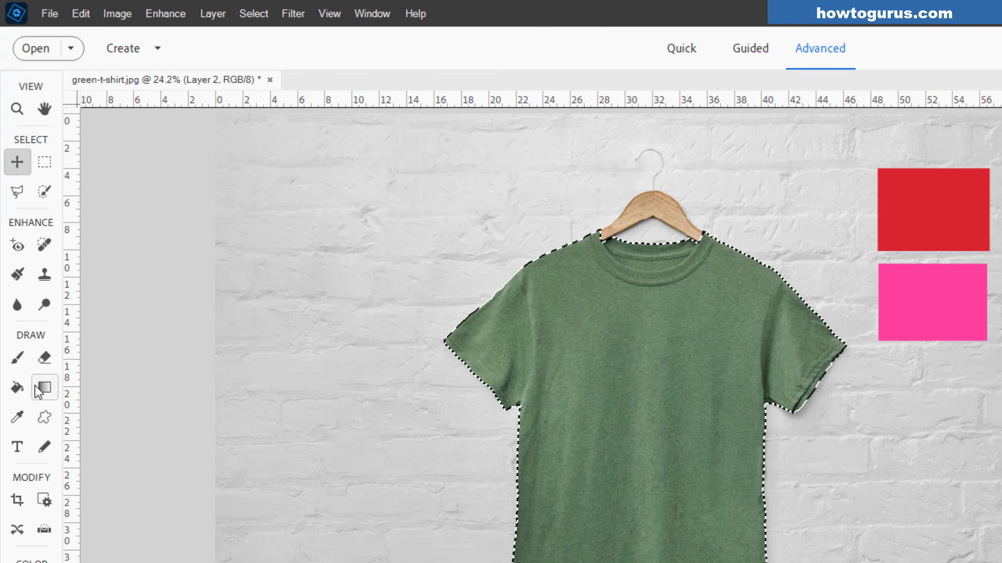
Fill the shirt selection on Layer 2 with the foreground red, deselect it, and set the layer's blend mode to Hard Light.
{"action": "left_click", "coordinate": [17, 387]}
{"action": "left_click", "coordinate": [634, 429]}
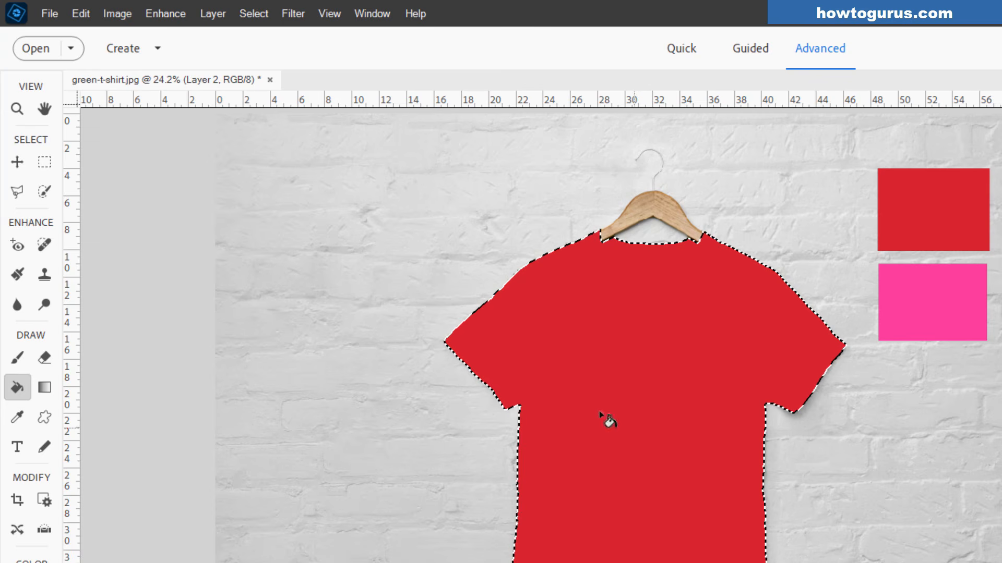
{"action": "left_click", "coordinate": [17, 161]}
{"action": "key", "text": "ctrl+d"}
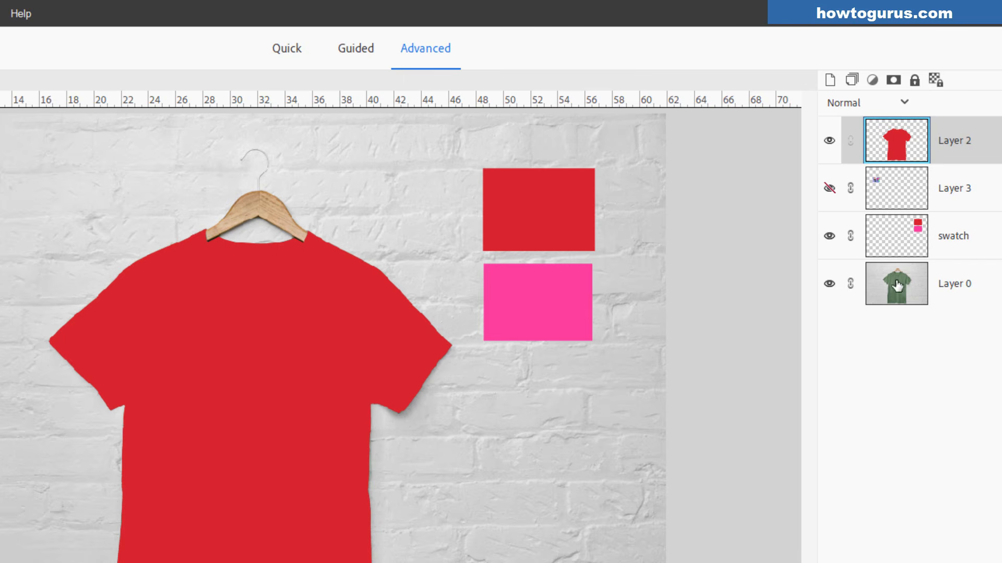
{"action": "left_click", "coordinate": [910, 101]}
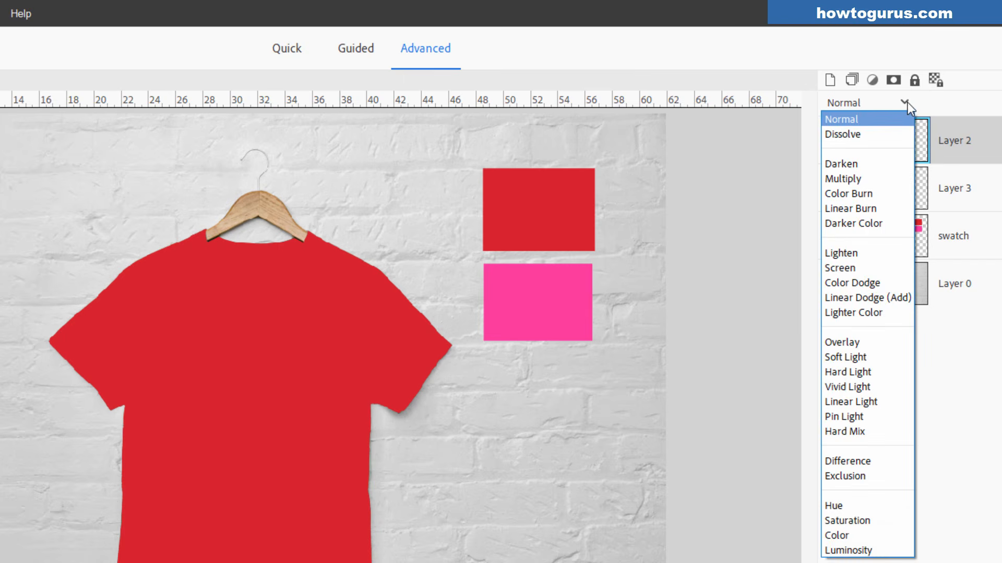
{"action": "left_click", "coordinate": [832, 370]}
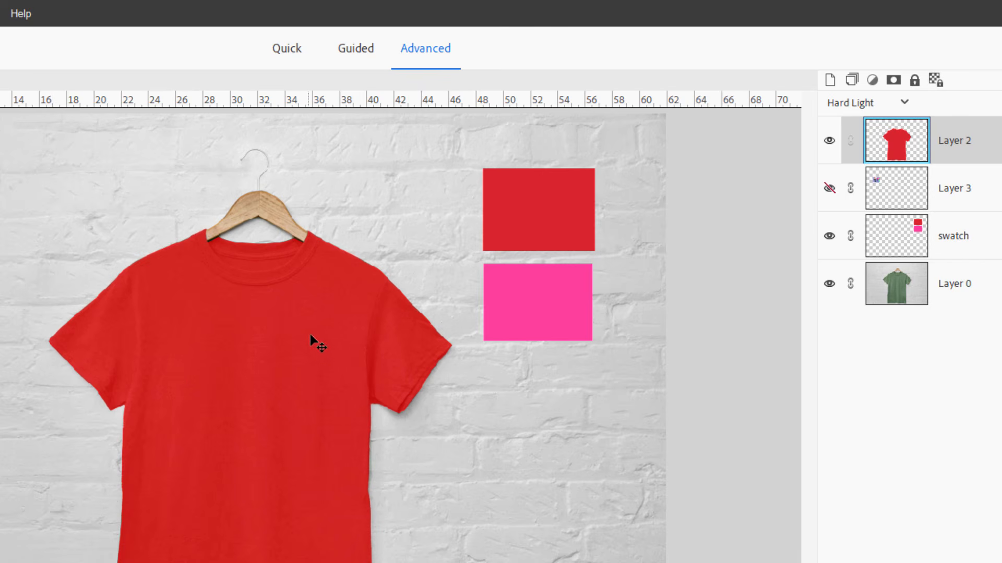
Add a Levels adjustment layer above Layer 0, using the previous layer to create a clipping mask.
{"action": "left_click", "coordinate": [988, 291]}
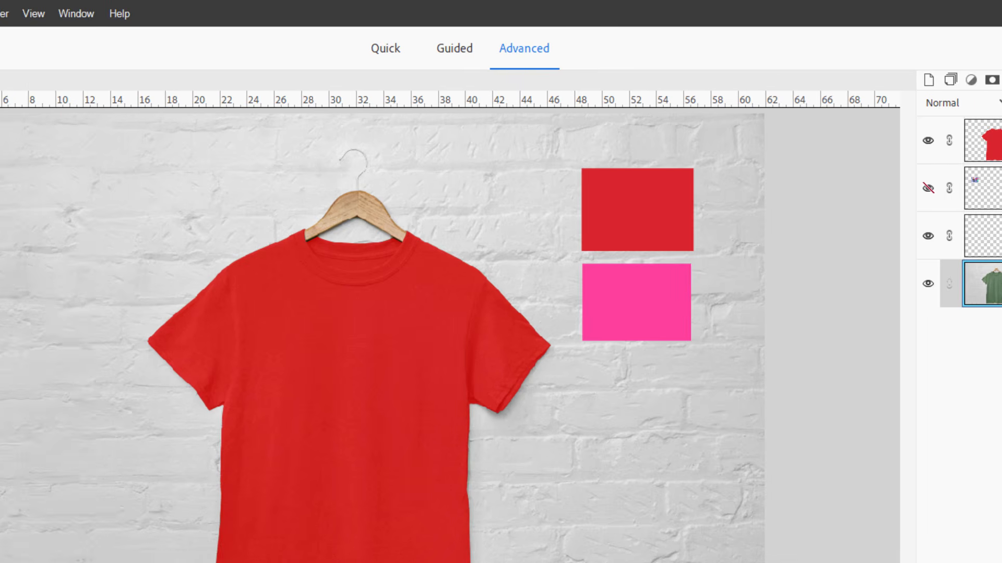
{"action": "left_click", "coordinate": [212, 13]}
{"action": "mouse_move", "coordinate": [261, 148]}
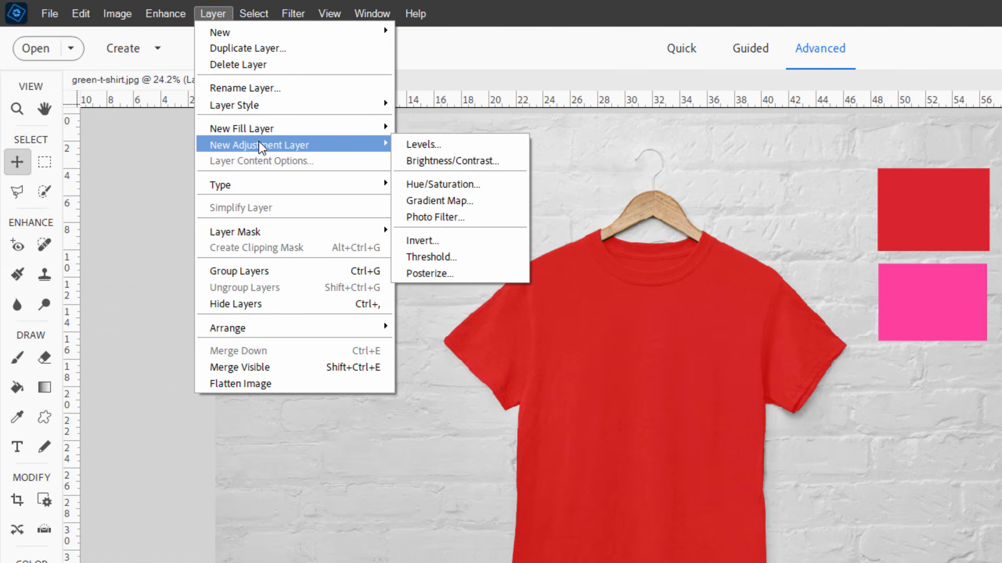
{"action": "left_click", "coordinate": [443, 146]}
{"action": "left_click", "coordinate": [662, 289]}
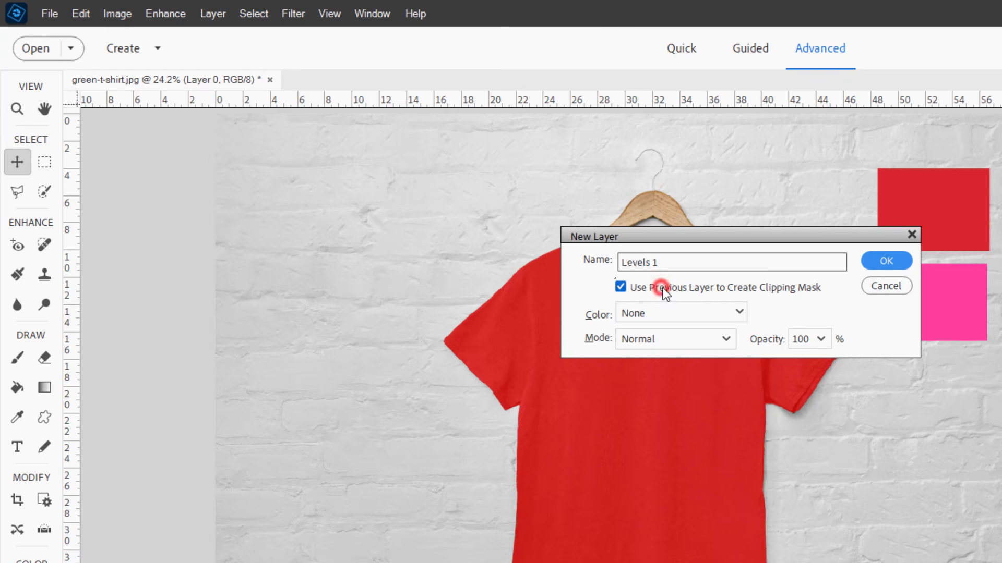
{"action": "left_click", "coordinate": [878, 264]}
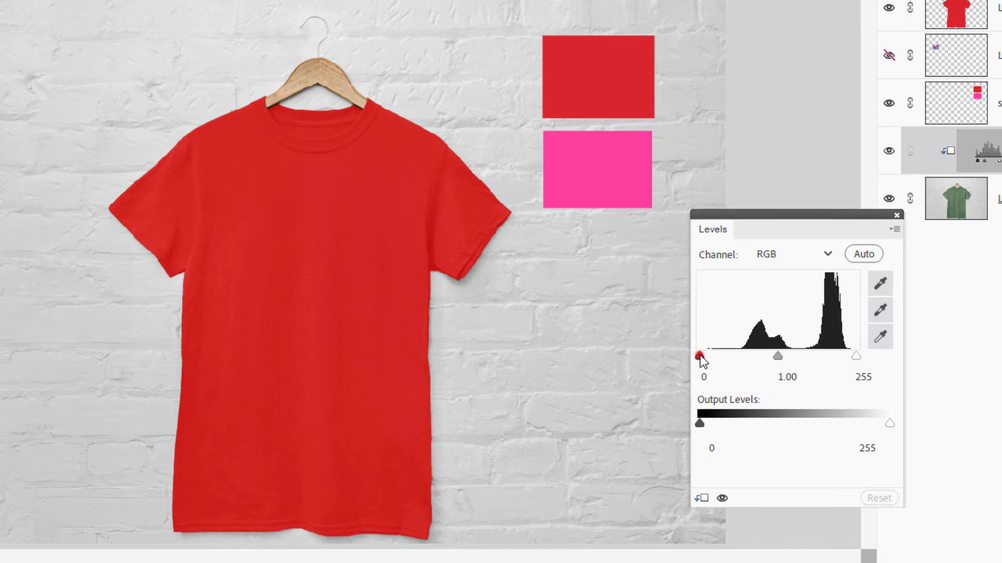
Set the Levels 1 input levels to 74 for shadows, 1.32 for midtones and 235 for highlights.
{"action": "left_click_drag", "start_coordinate": [700, 358], "coordinate": [742, 355]}
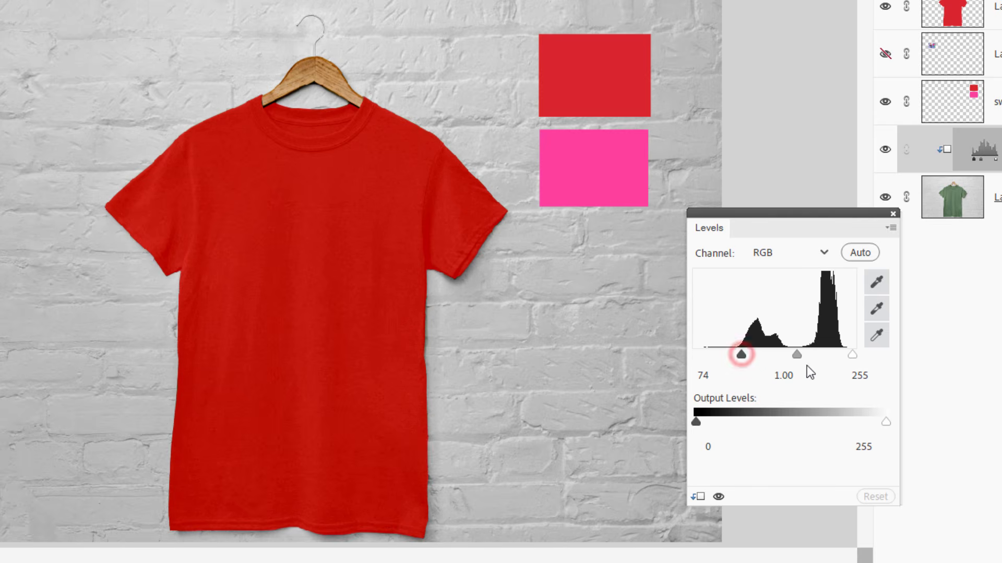
{"action": "left_click_drag", "start_coordinate": [797, 356], "coordinate": [782, 355]}
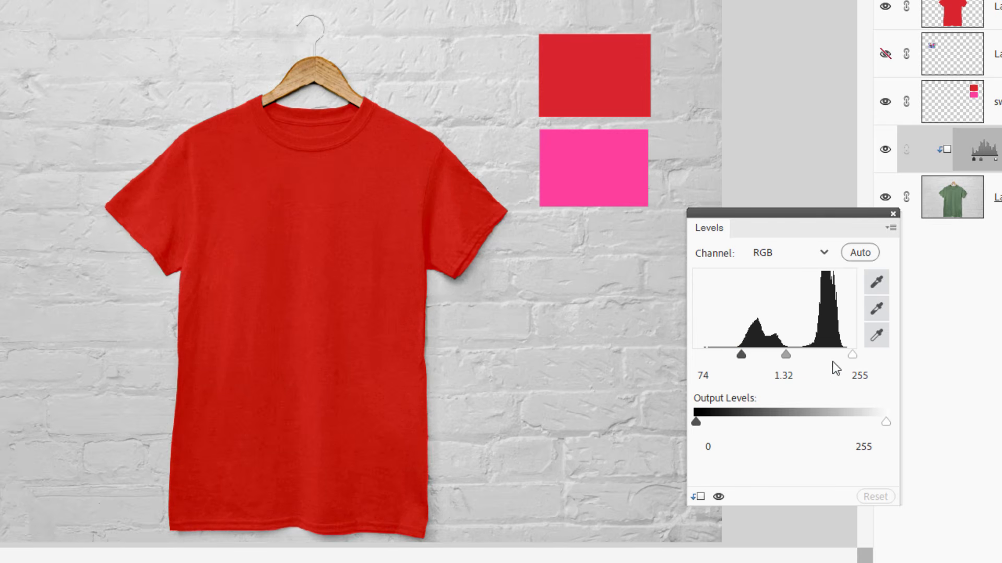
{"action": "left_click_drag", "start_coordinate": [852, 356], "coordinate": [839, 356]}
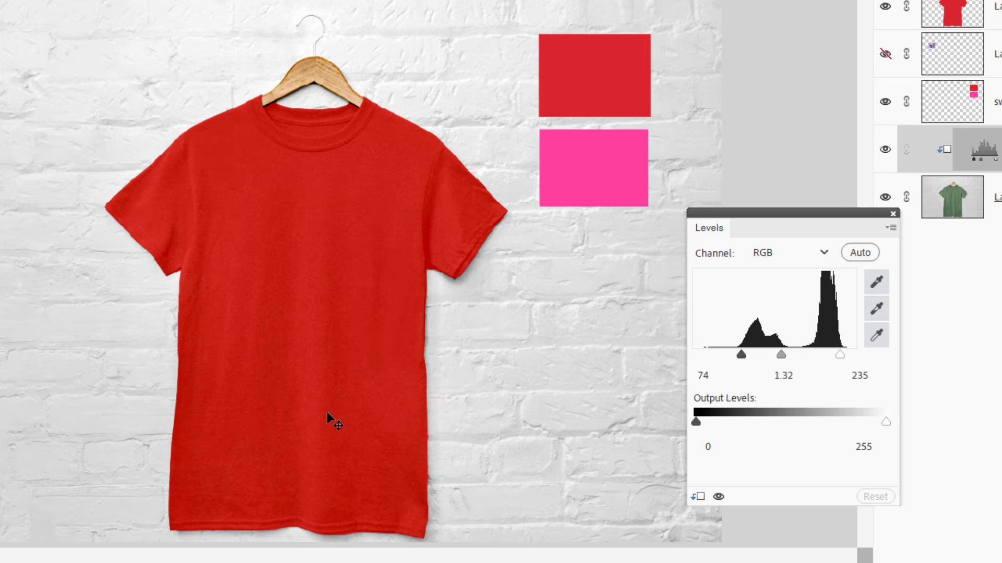
Compare the shirt with and without the Levels 1 adjustment, leave the adjustment hidden, and close its settings.
{"action": "left_click", "coordinate": [718, 496]}
{"action": "left_click", "coordinate": [718, 497]}
{"action": "left_click", "coordinate": [719, 496]}
{"action": "left_click", "coordinate": [718, 497]}
{"action": "left_click", "coordinate": [718, 496]}
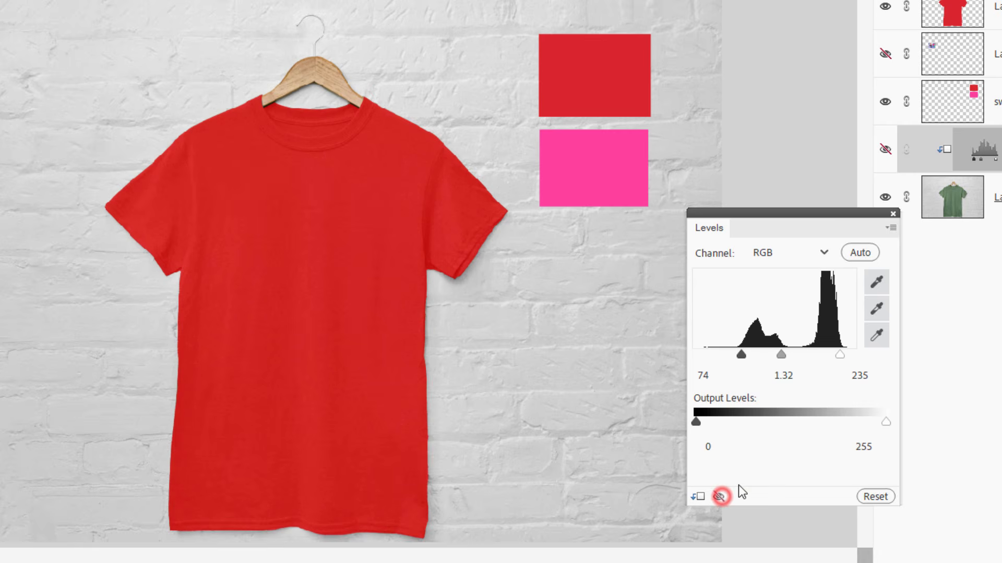
{"action": "left_click", "coordinate": [891, 214]}
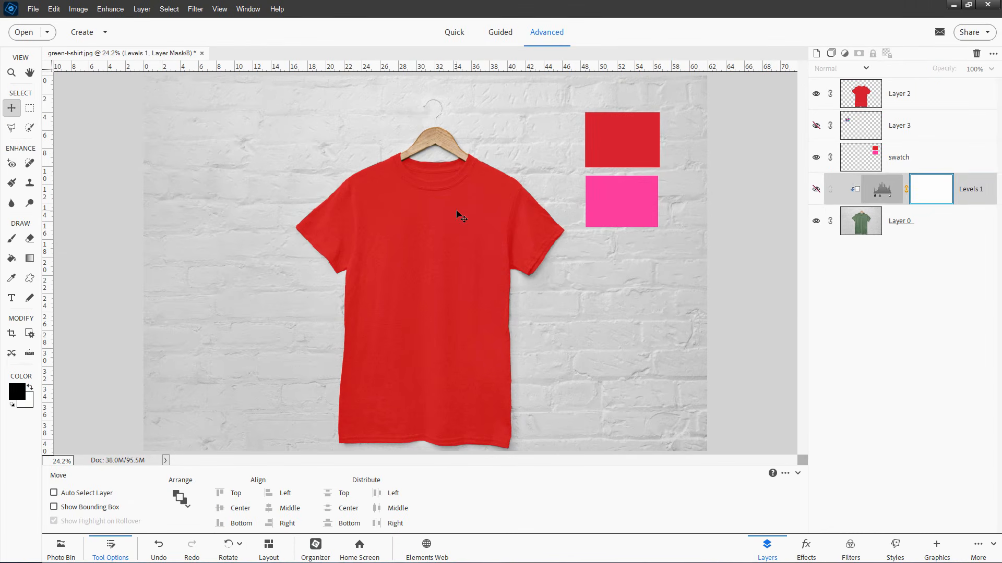
Add a Levels adjustment layer clipped to Layer 2, set its shadow input level to 19, and close its settings.
{"action": "left_click", "coordinate": [997, 8]}
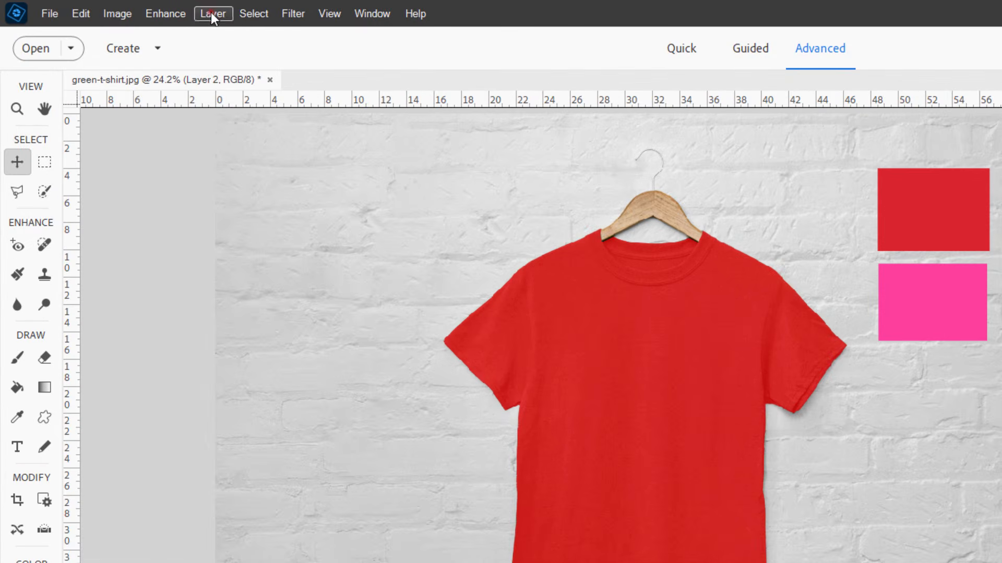
{"action": "left_click", "coordinate": [211, 11]}
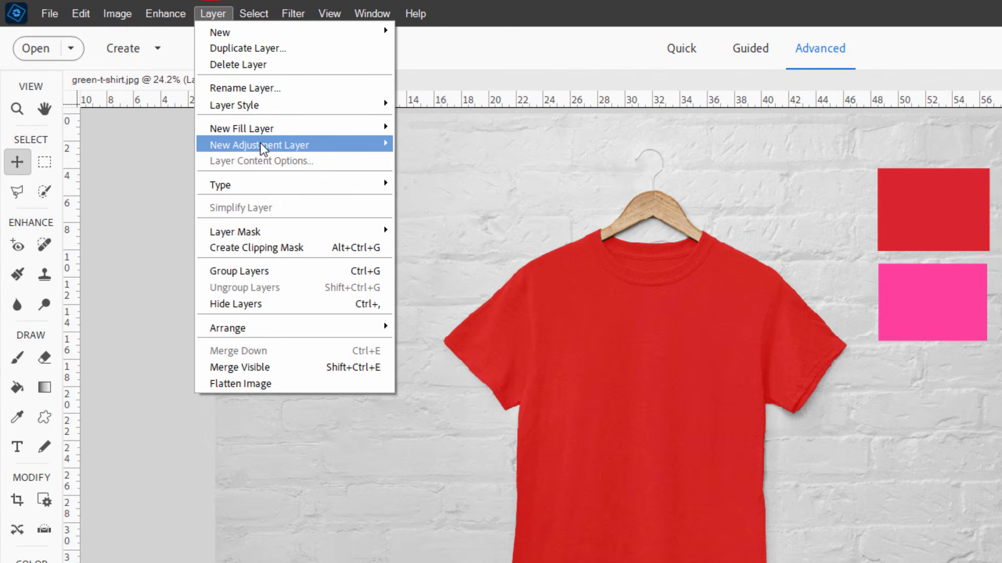
{"action": "mouse_move", "coordinate": [262, 145]}
{"action": "left_click", "coordinate": [424, 146]}
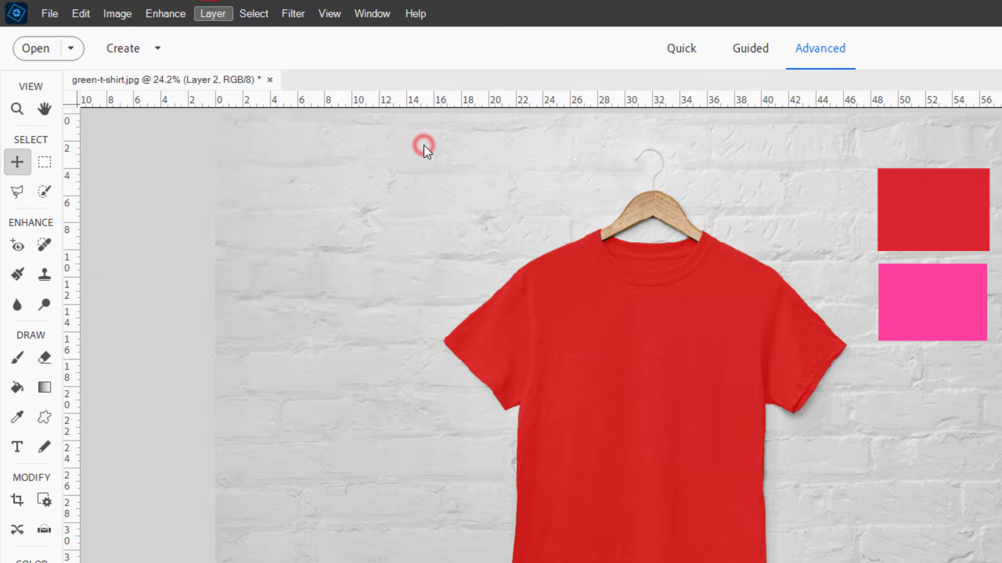
{"action": "left_click", "coordinate": [654, 287]}
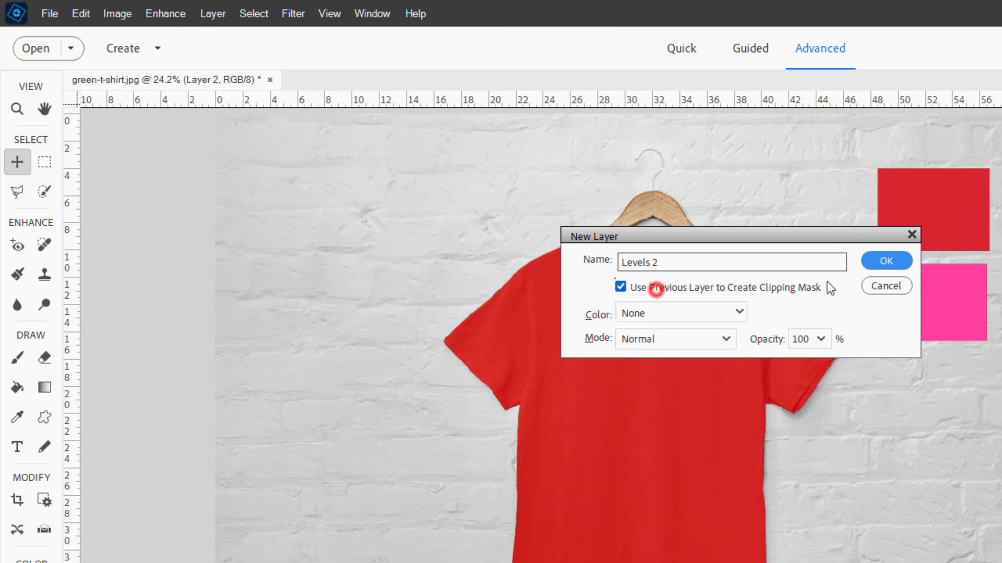
{"action": "left_click", "coordinate": [885, 260]}
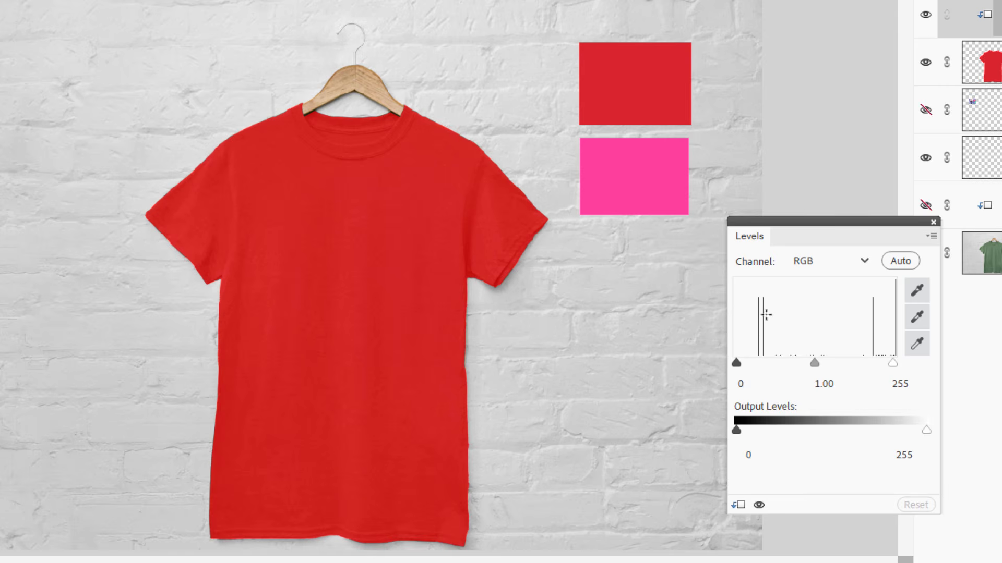
{"action": "left_click_drag", "start_coordinate": [744, 364], "coordinate": [748, 363]}
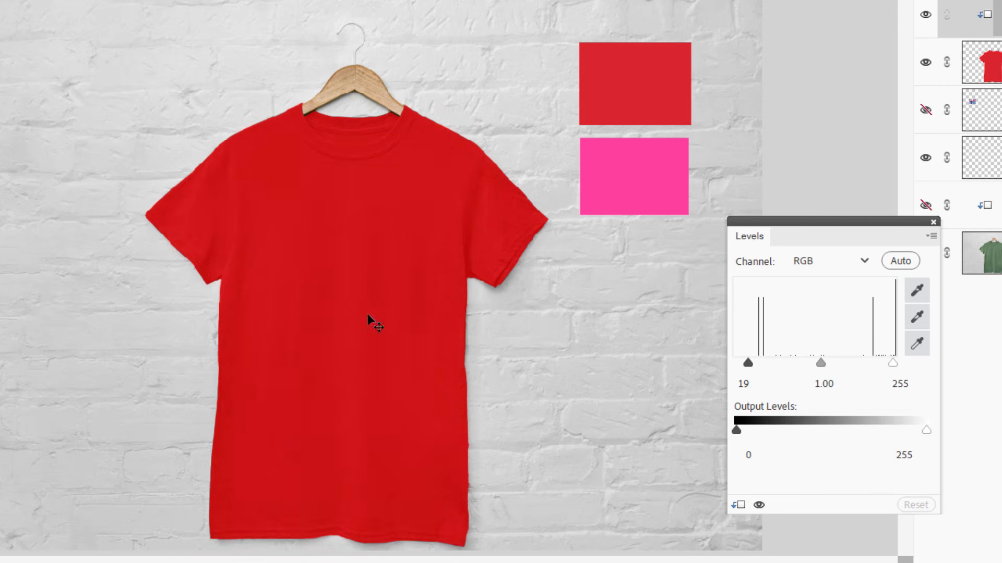
{"action": "left_click", "coordinate": [933, 223]}
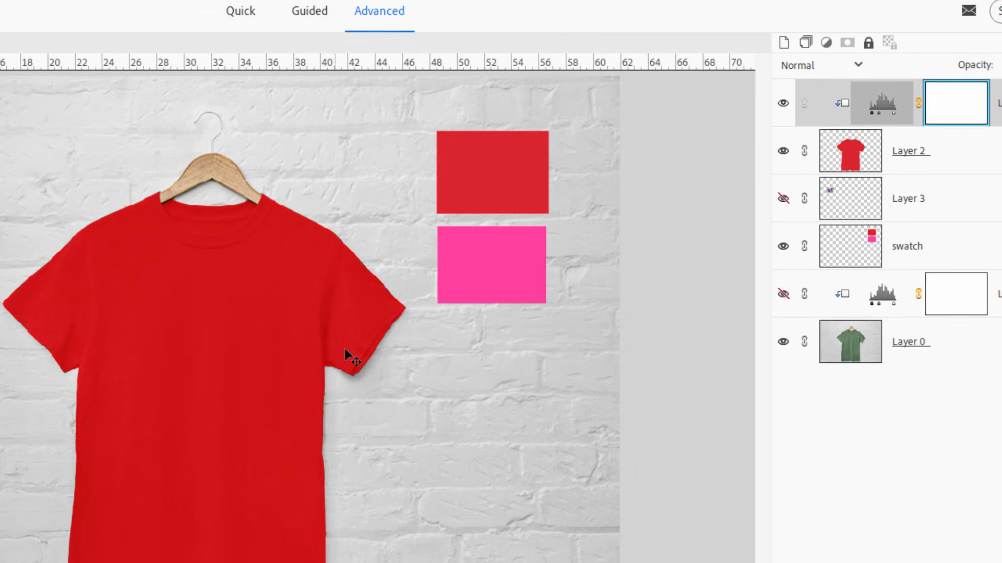
Hide the swatch layer and mask Layer 0 using the saved selection of the shirt with its hanger.
{"action": "left_click", "coordinate": [783, 247]}
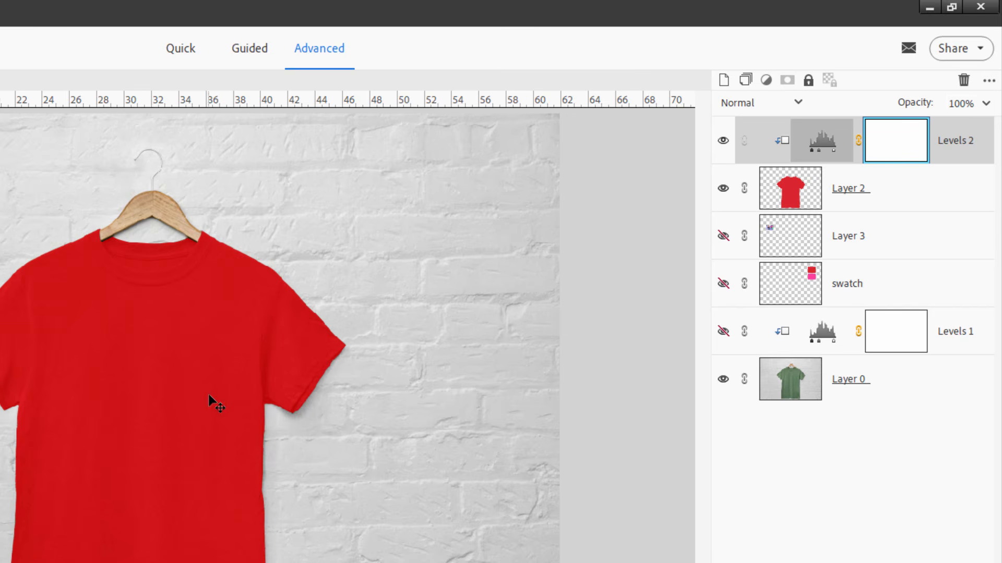
{"action": "left_click", "coordinate": [879, 381]}
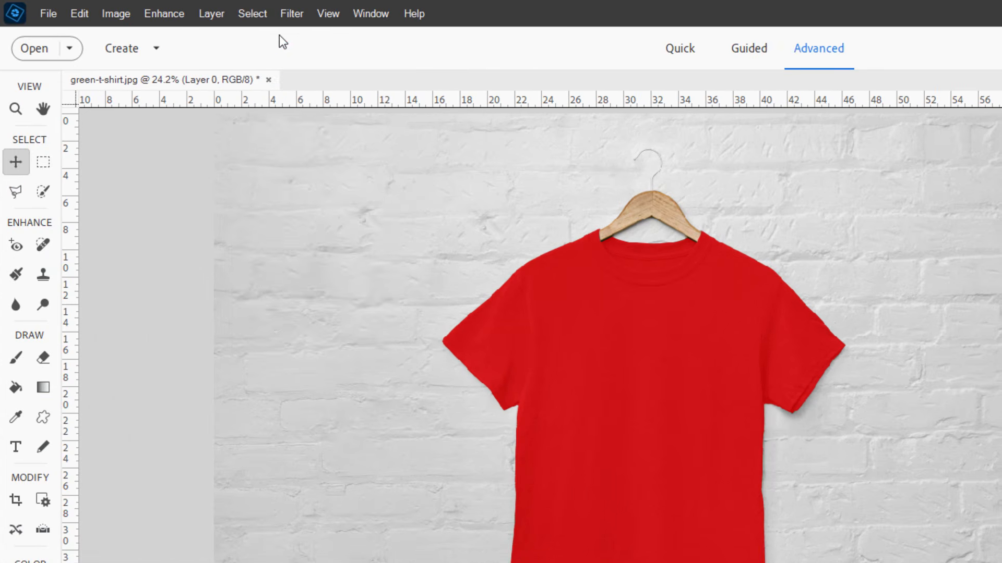
{"action": "left_click", "coordinate": [256, 13]}
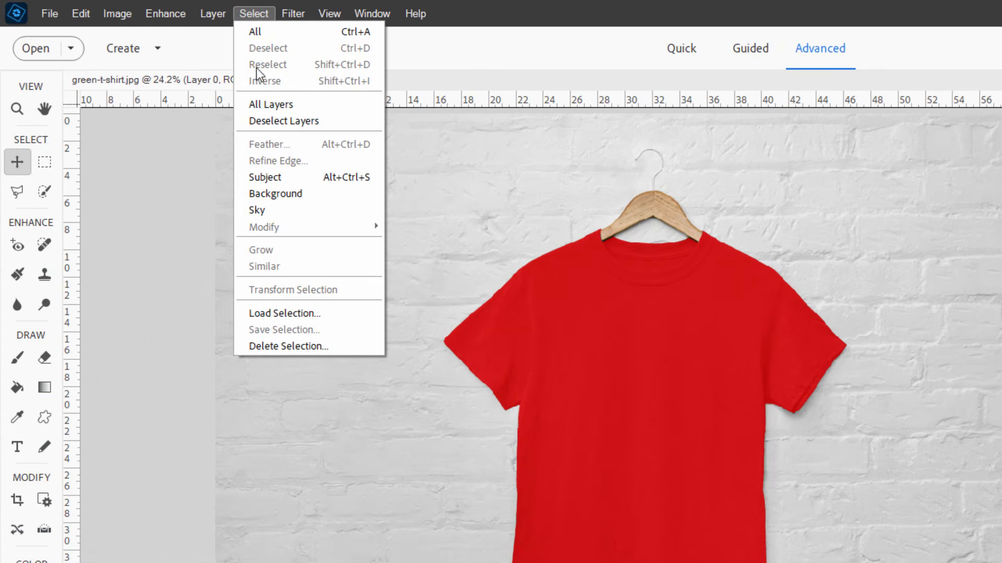
{"action": "left_click", "coordinate": [281, 312]}
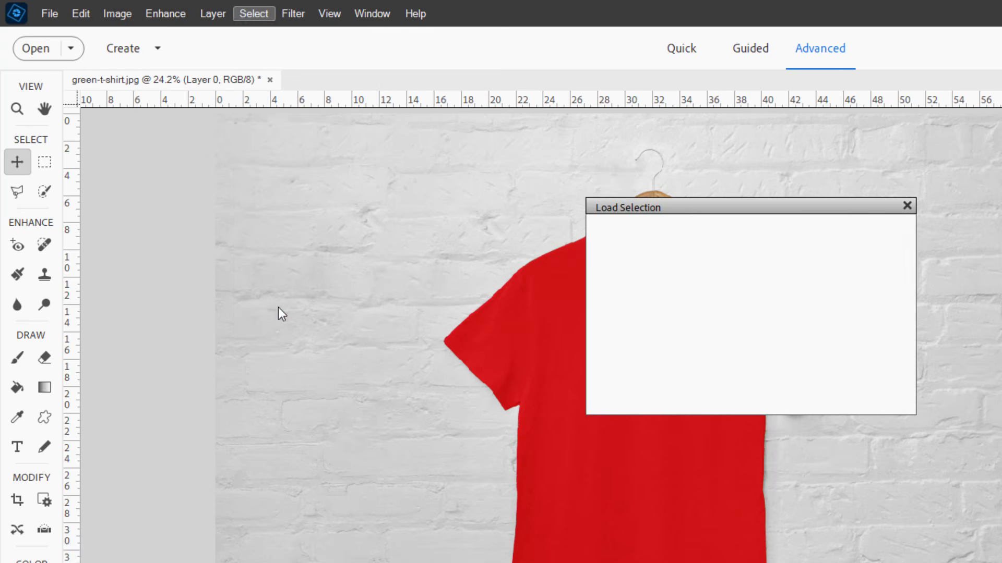
{"action": "left_click", "coordinate": [815, 252]}
{"action": "left_click", "coordinate": [715, 313]}
{"action": "left_click", "coordinate": [876, 237]}
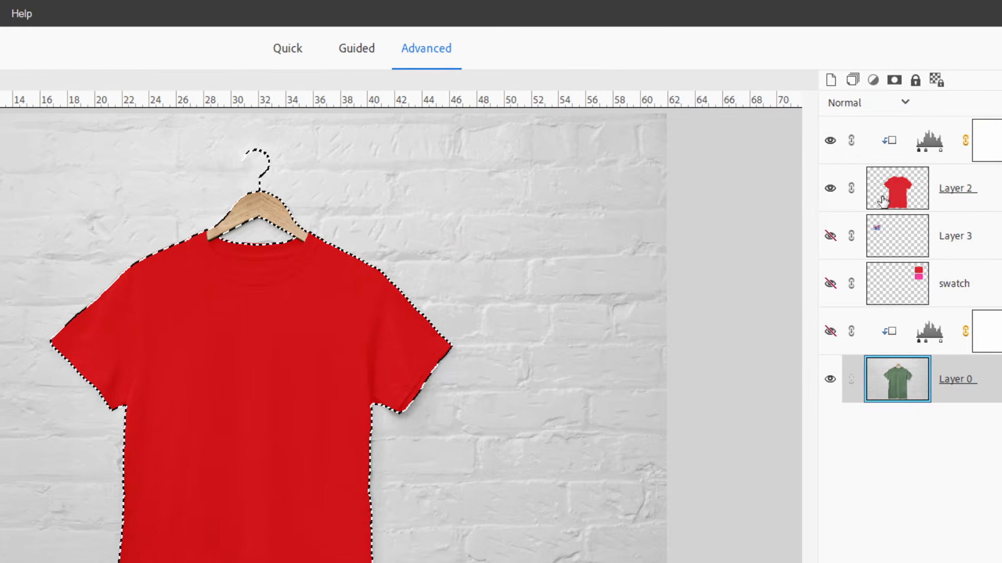
{"action": "left_click", "coordinate": [890, 82]}
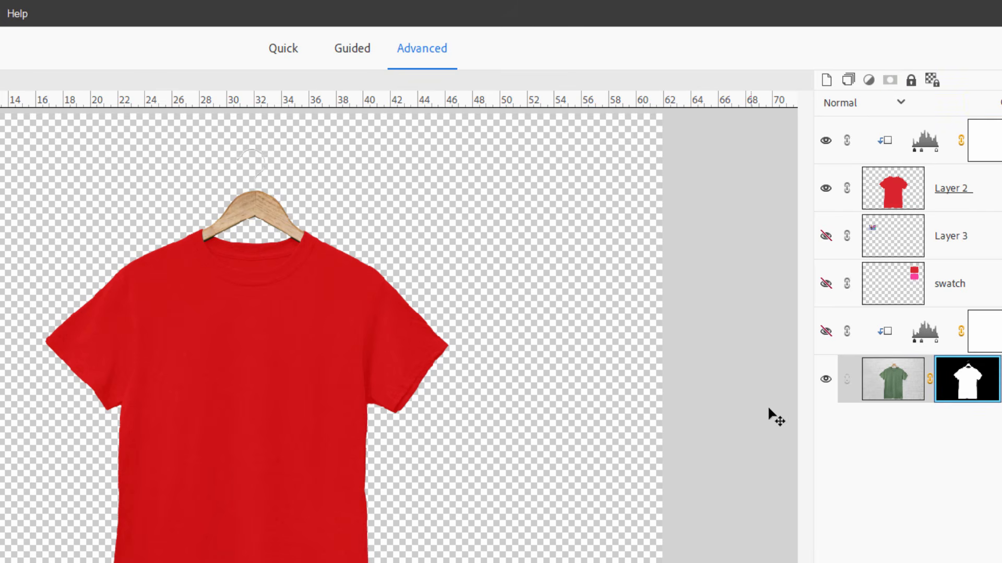
Create a new blank layer and move it below Layer 0 in the layer stack.
{"action": "left_click", "coordinate": [939, 286]}
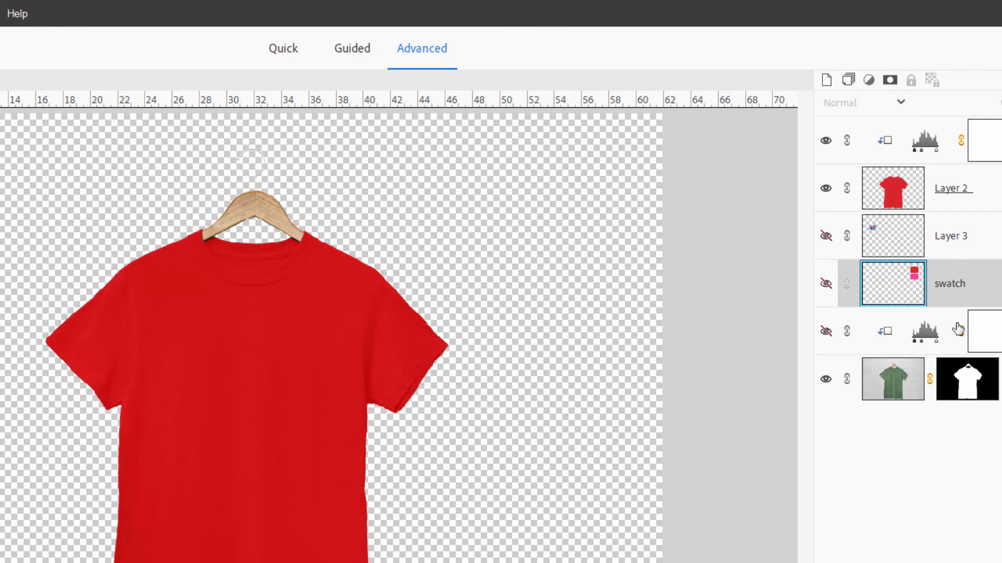
{"action": "left_click", "coordinate": [827, 82]}
{"action": "left_click_drag", "start_coordinate": [984, 283], "coordinate": [946, 450]}
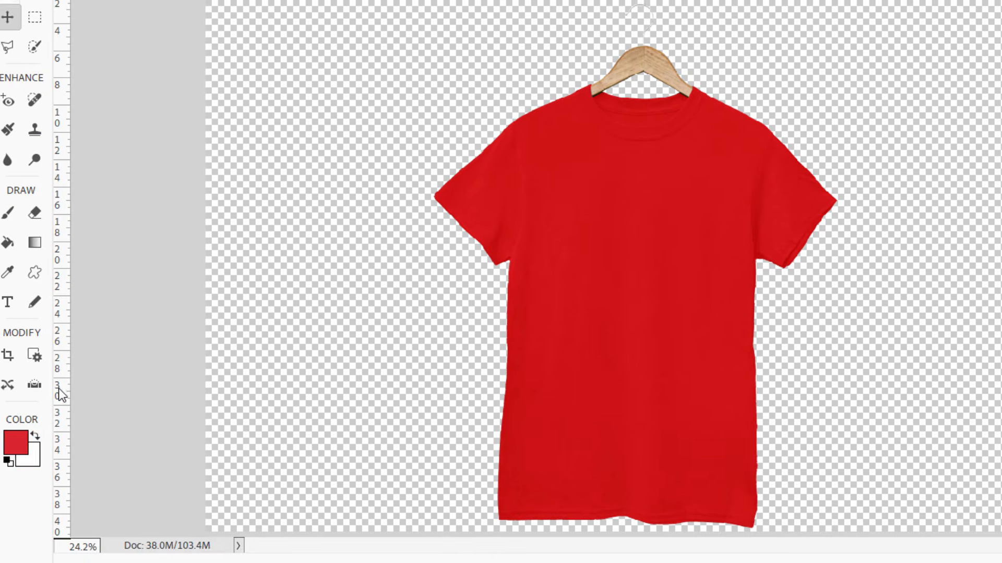
Fill the new bottom layer with white using the Paint Bucket and return to the Move tool.
{"action": "left_click", "coordinate": [34, 435]}
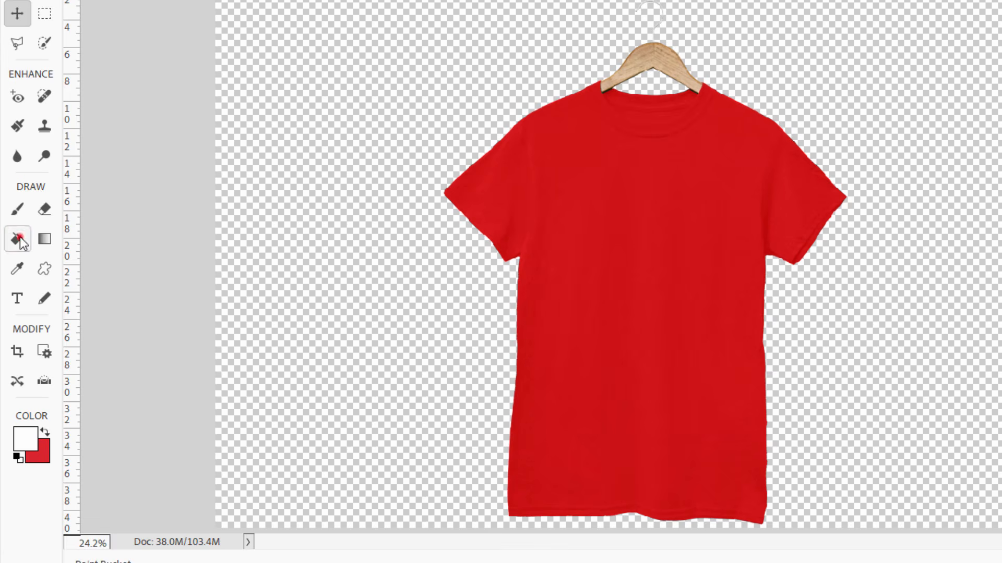
{"action": "left_click", "coordinate": [313, 311]}
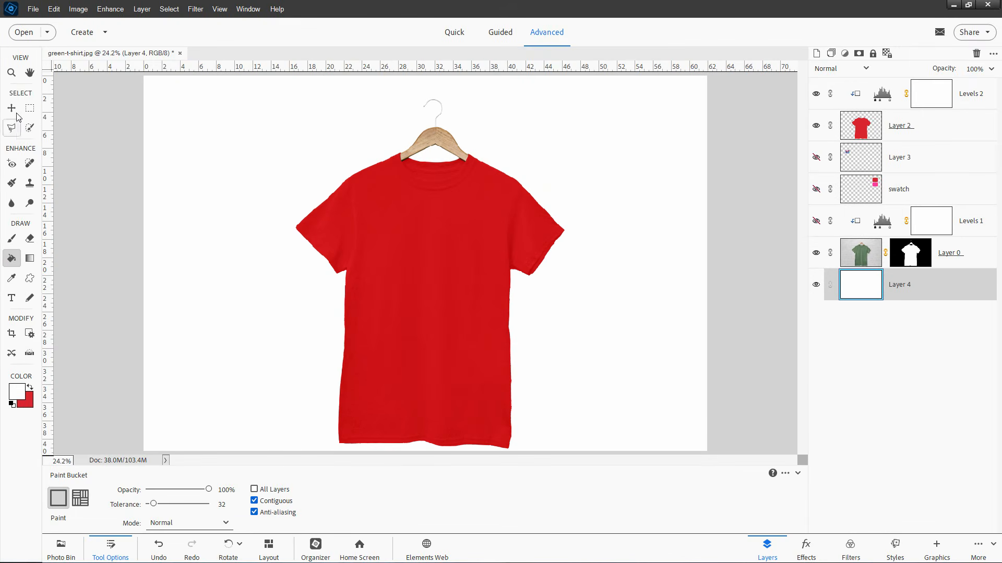
{"action": "left_click", "coordinate": [16, 37]}
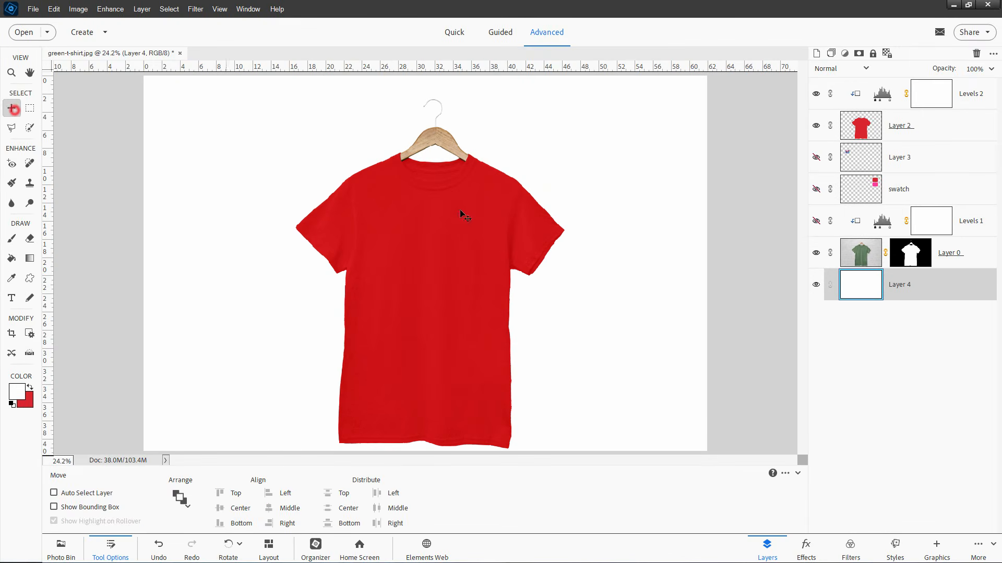
Make the Levels 1 adjustment visible and briefly show the swatch layer to compare the shirt's red.
{"action": "left_click", "coordinate": [816, 221]}
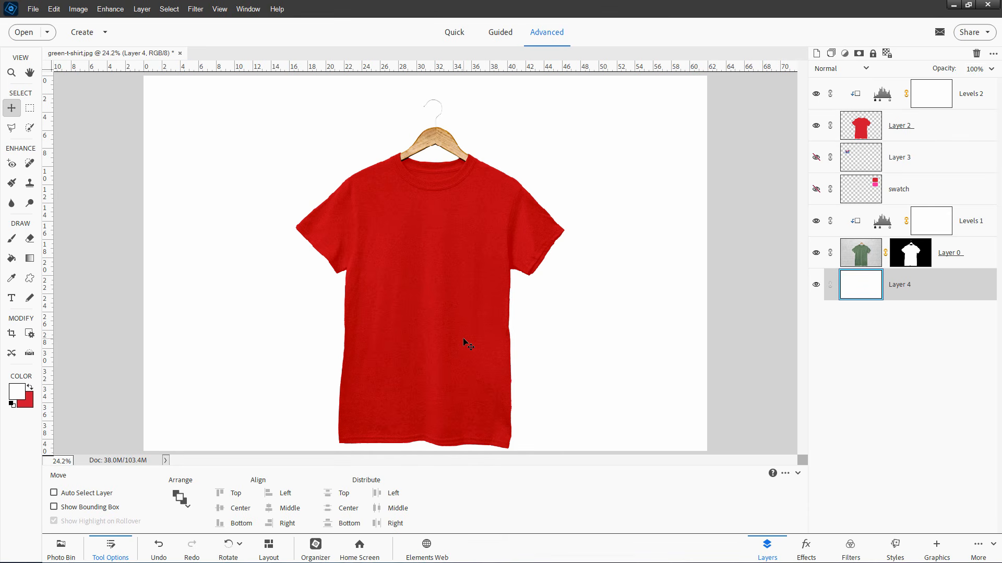
{"action": "left_click", "coordinate": [817, 189]}
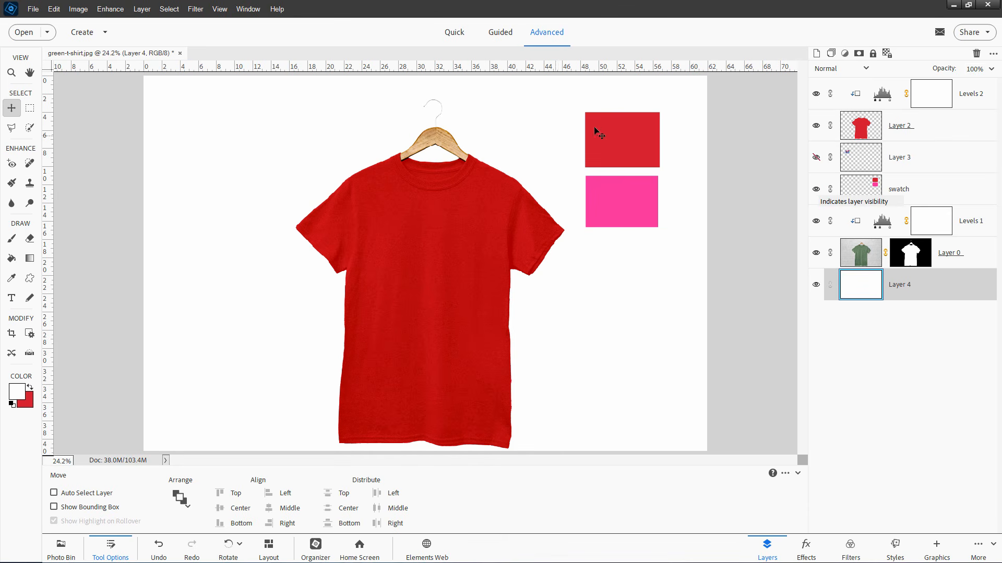
{"action": "left_click", "coordinate": [816, 189]}
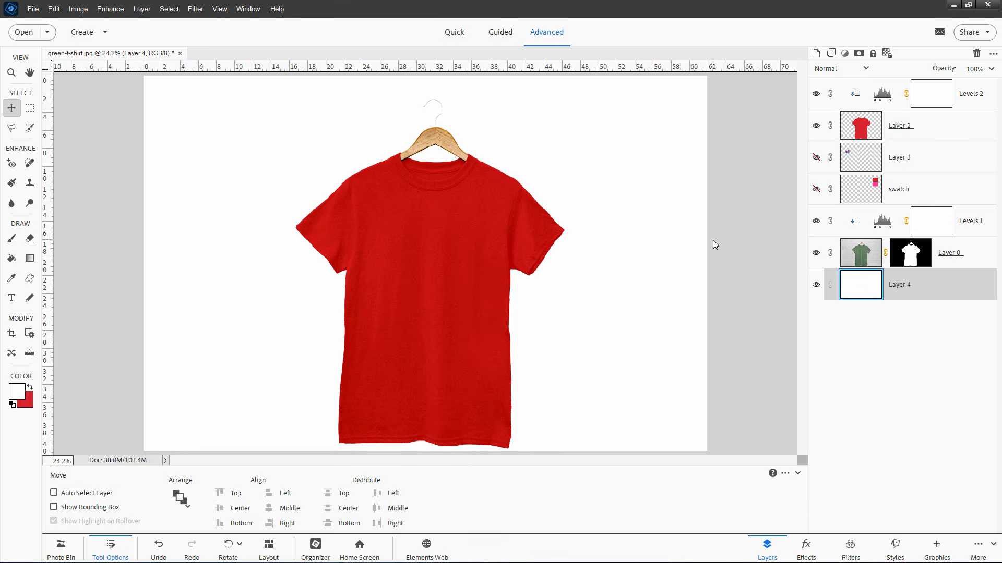